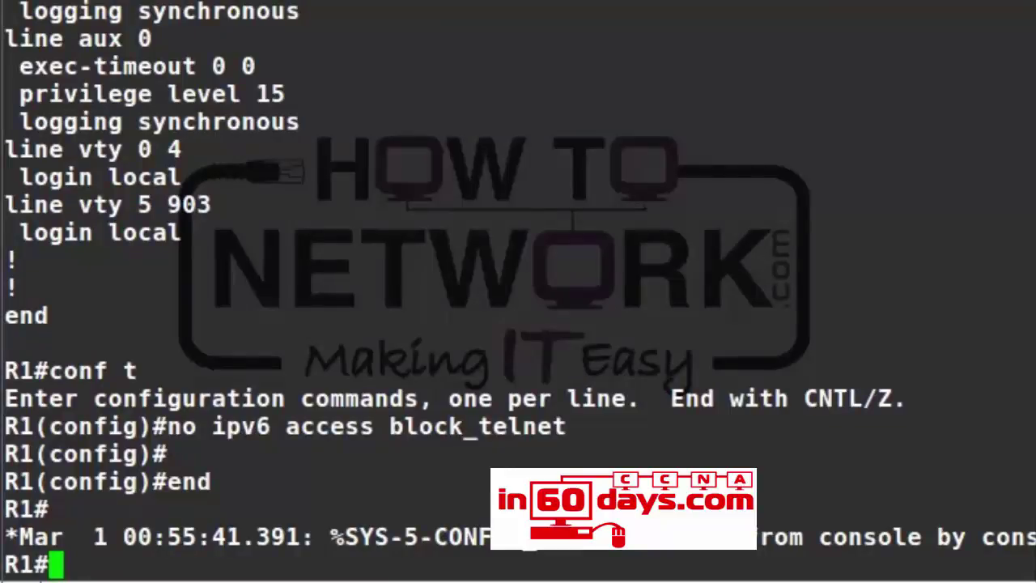
- List R1's brief IPv6 interface addresses and highlight the FastEthernet0/0 and Loopback0 entries
type("show ipv6")
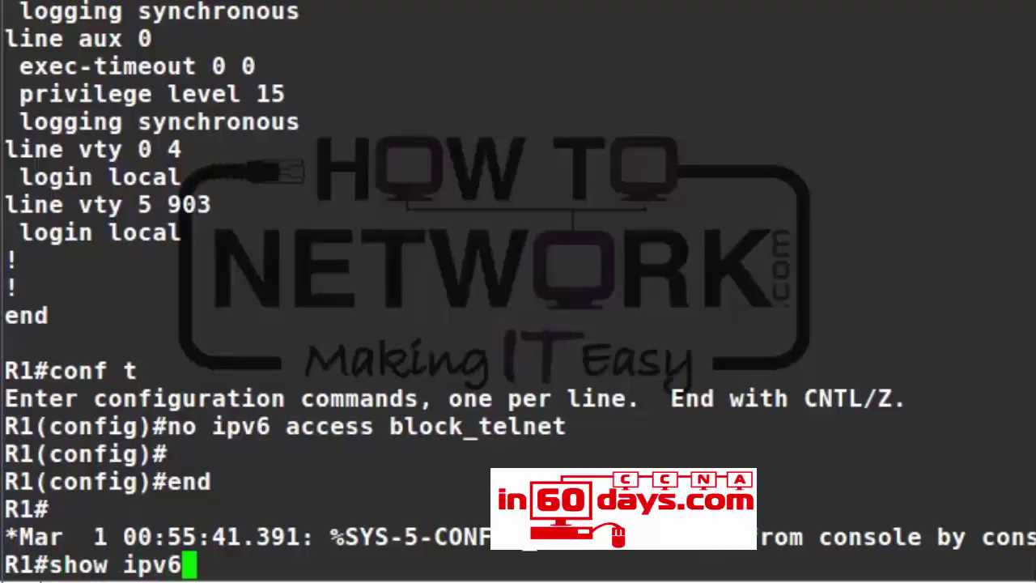
type(" int brie")
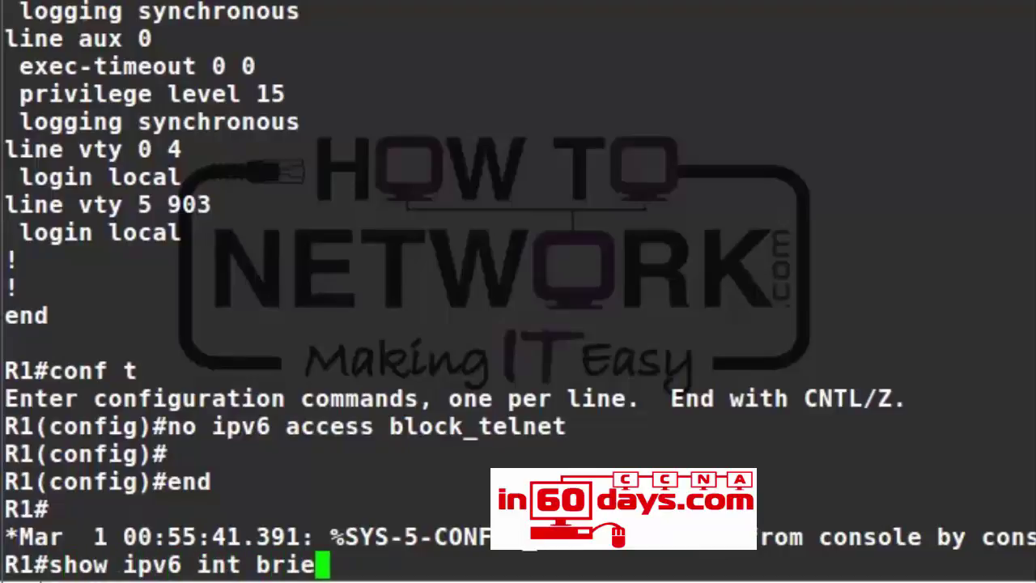
key("Return")
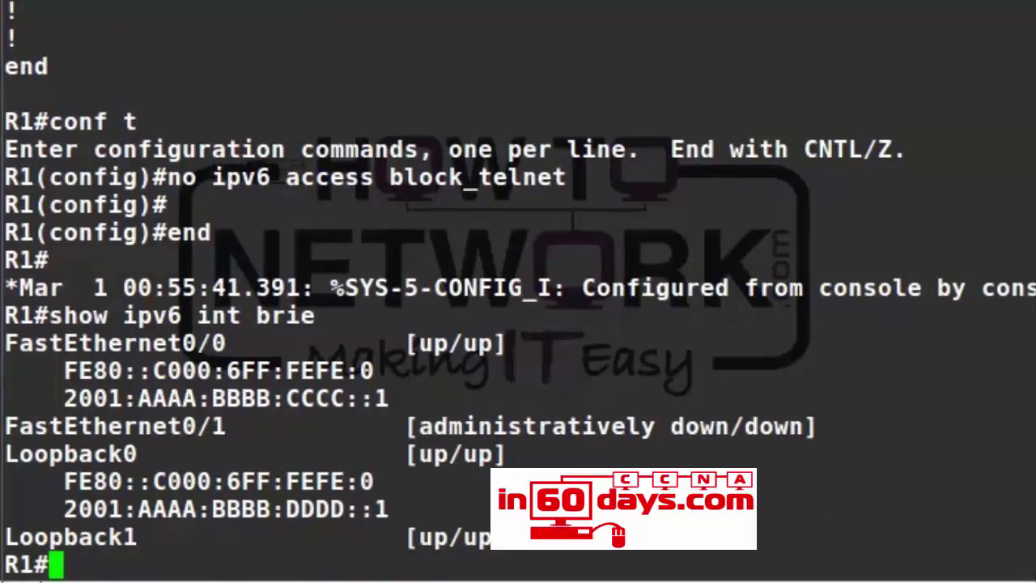
left_click_drag(66, 396, 389, 401)
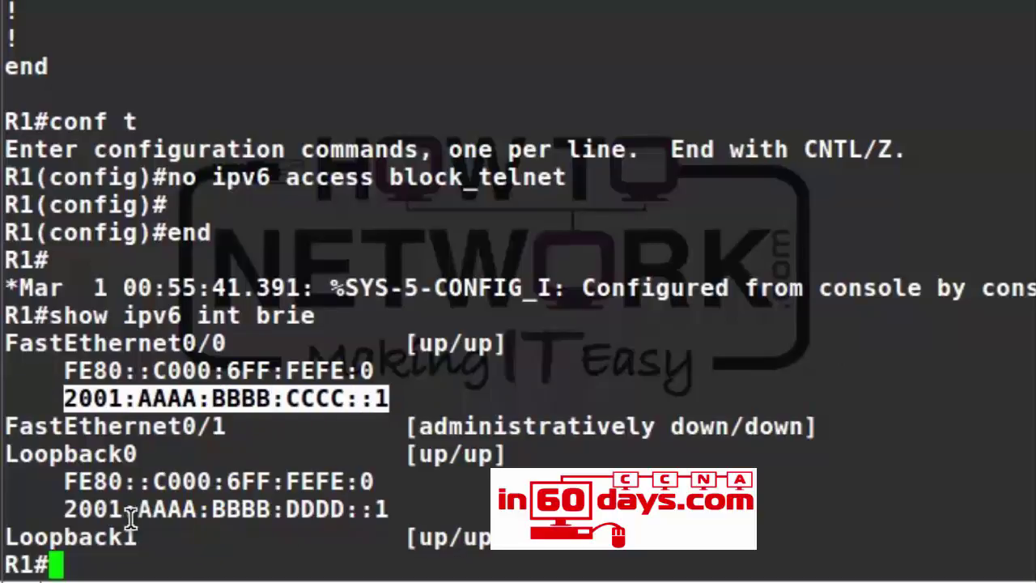
left_click_drag(65, 510, 368, 508)
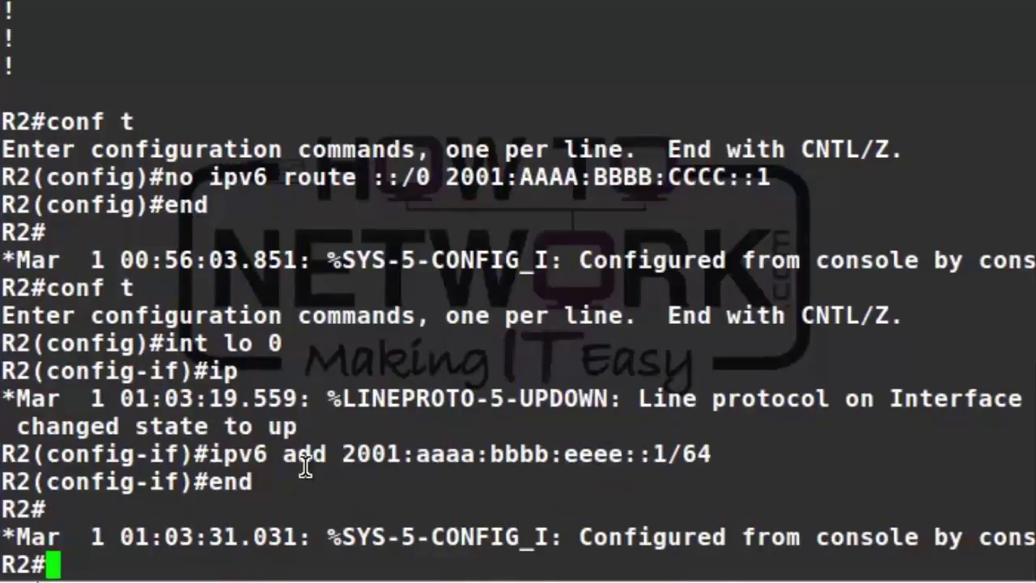
- Run the detailed 'show ipv6 int' listing on R2 and quit the pager
type("show ipv")
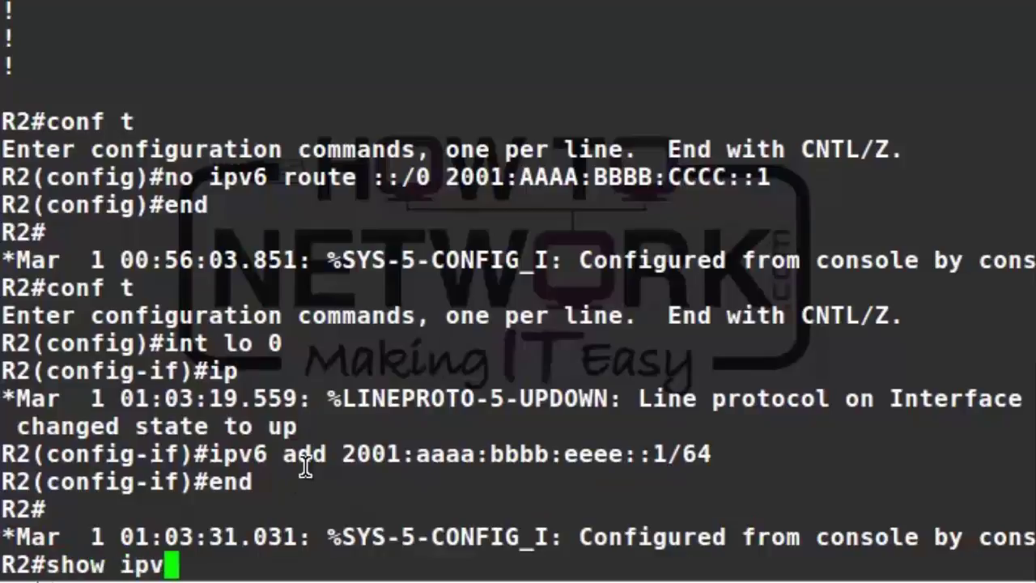
type("6 int")
key("Return")
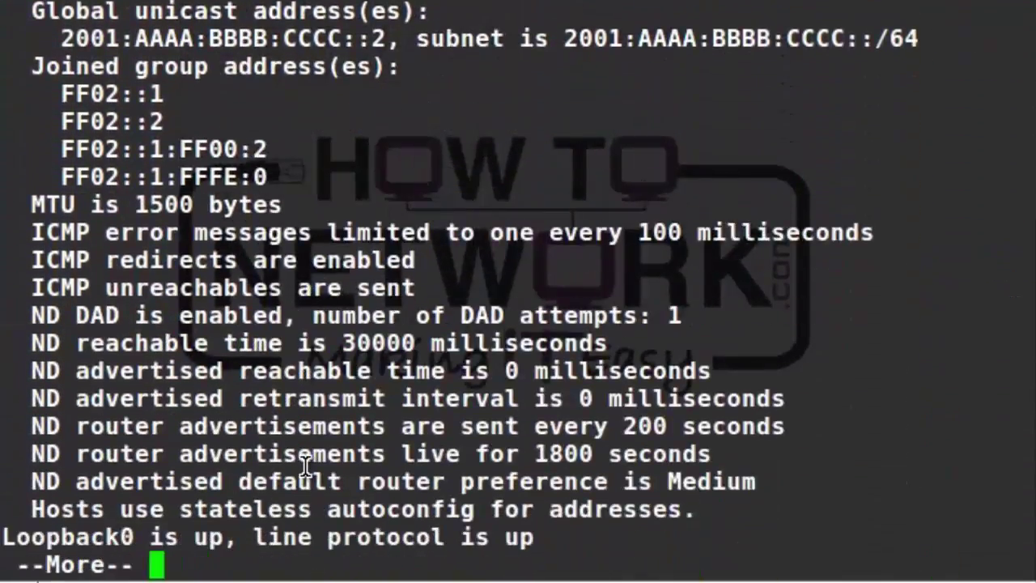
key("q")
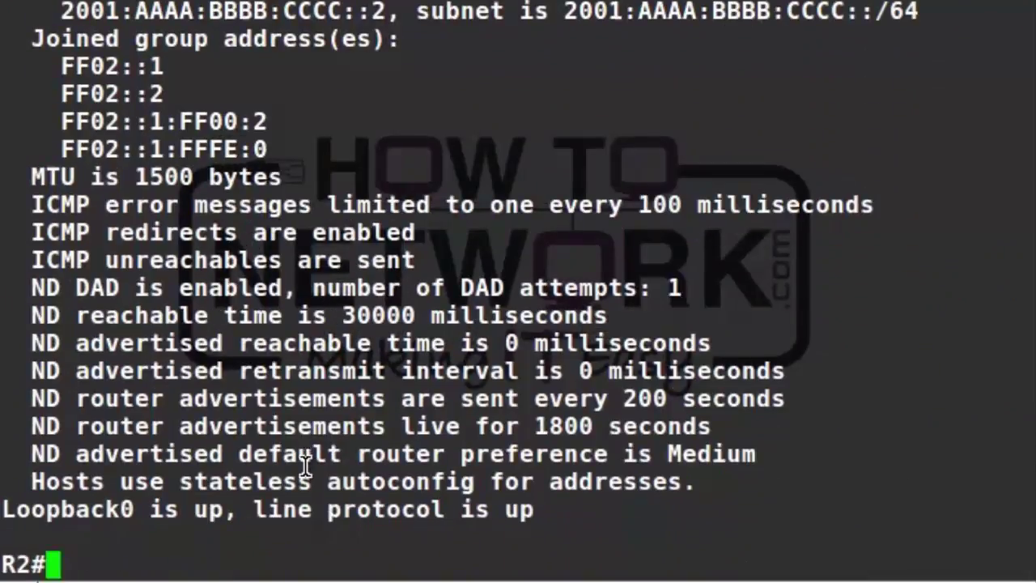
- List R2's brief IPv6 addresses, highlighting Fa0/0 2001:AAAA:BBBB:CCCC::2 and Loopback0 2001:AAAA:BBBB:EEEE::1
key("Up")
type("brie")
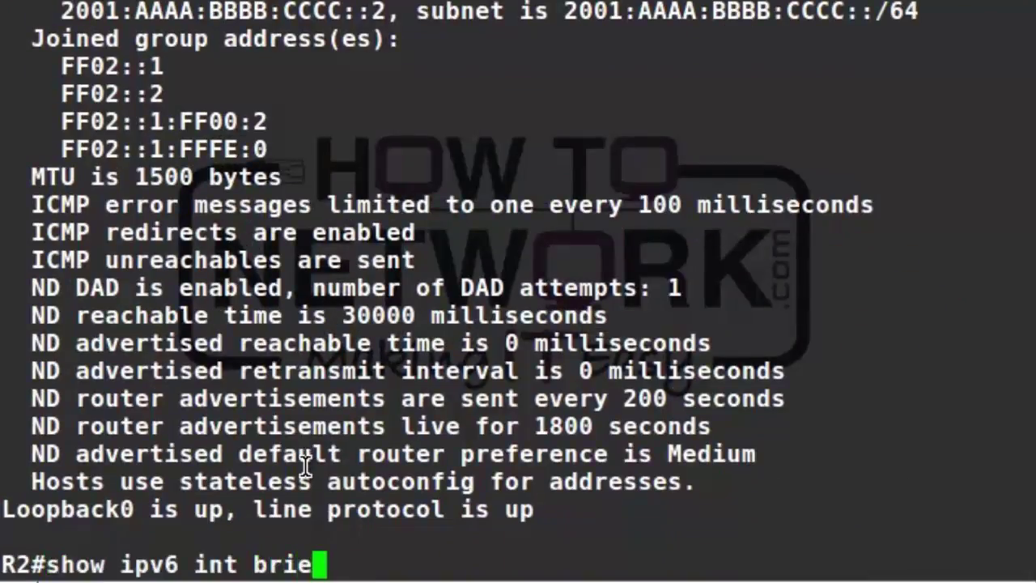
key("Return")
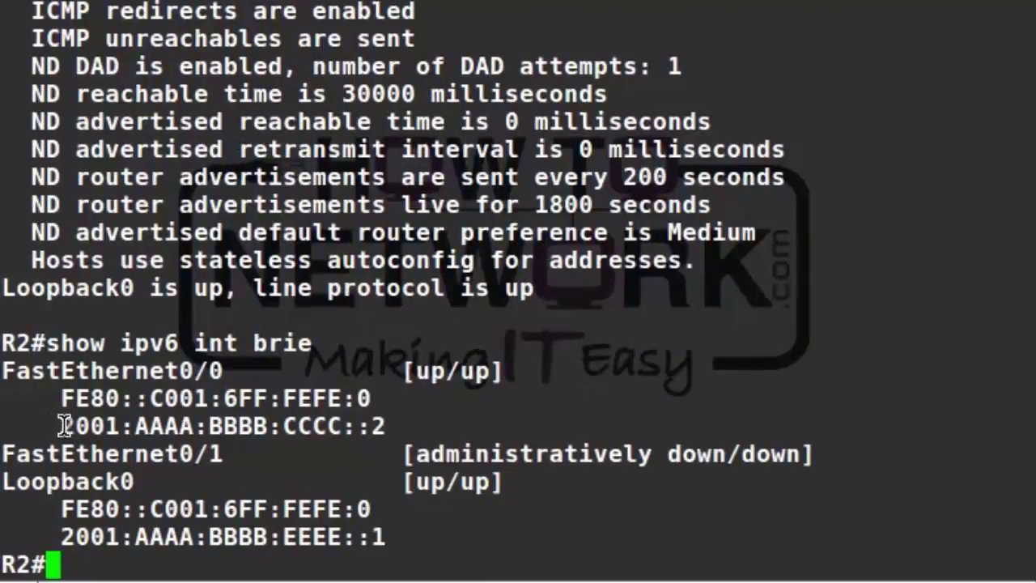
left_click_drag(63, 426, 388, 427)
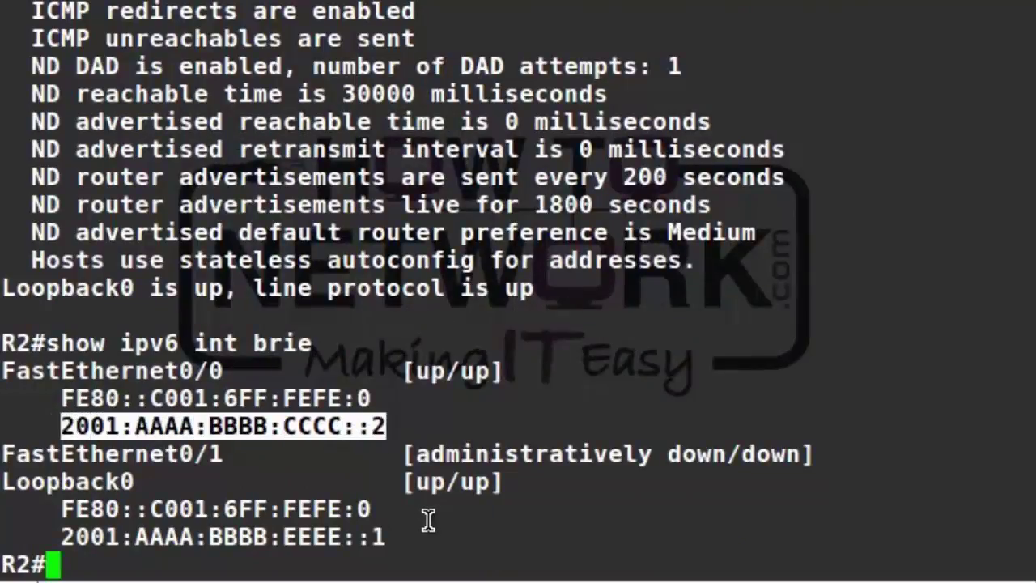
left_click_drag(63, 536, 402, 537)
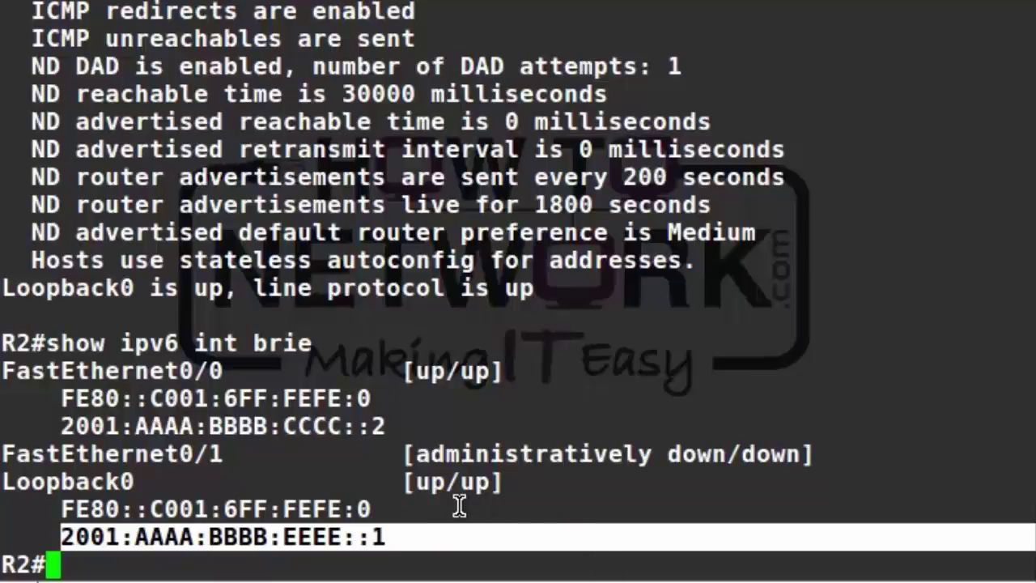
left_click(412, 508)
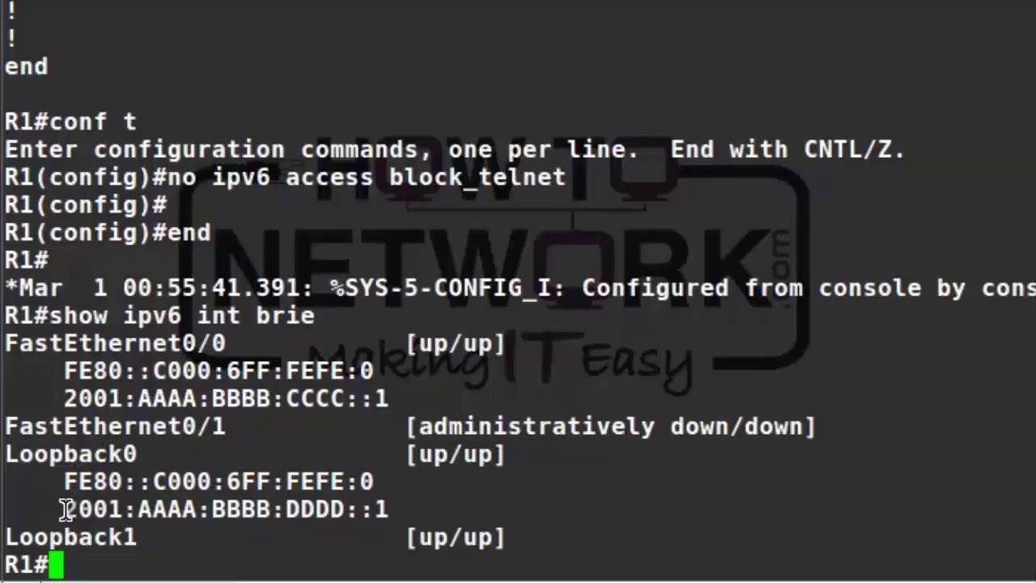
- Copy R1's Loopback0 address 2001:AAAA:BBBB:DDDD::1 from its interface listing
left_click_drag(64, 510, 384, 508)
right_click(345, 512)
mouse_move(344, 511)
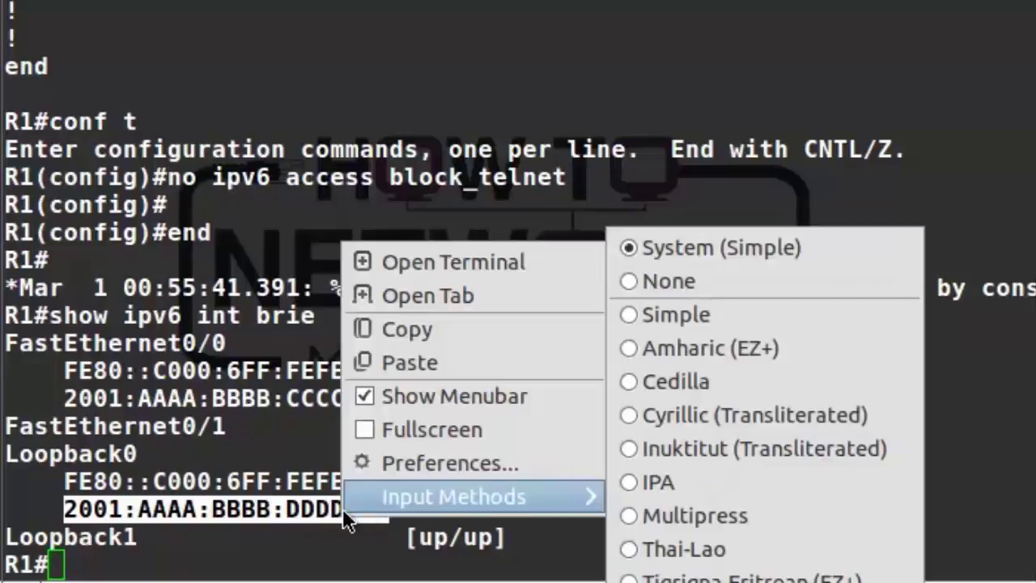
left_click(427, 328)
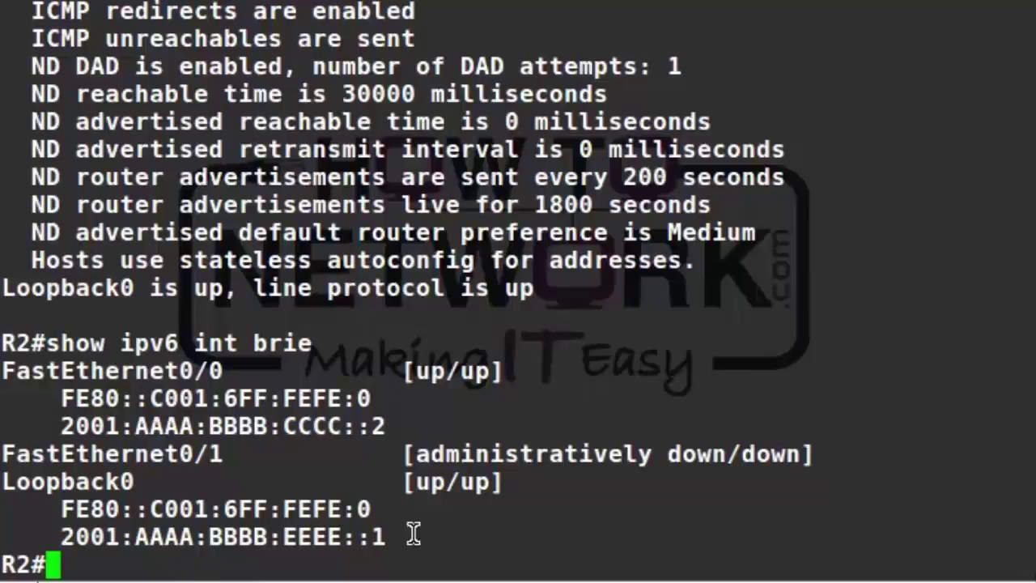
- Enter configuration mode on R2 and begin 'ipv6 route' with R1's pasted loopback address
type("c")
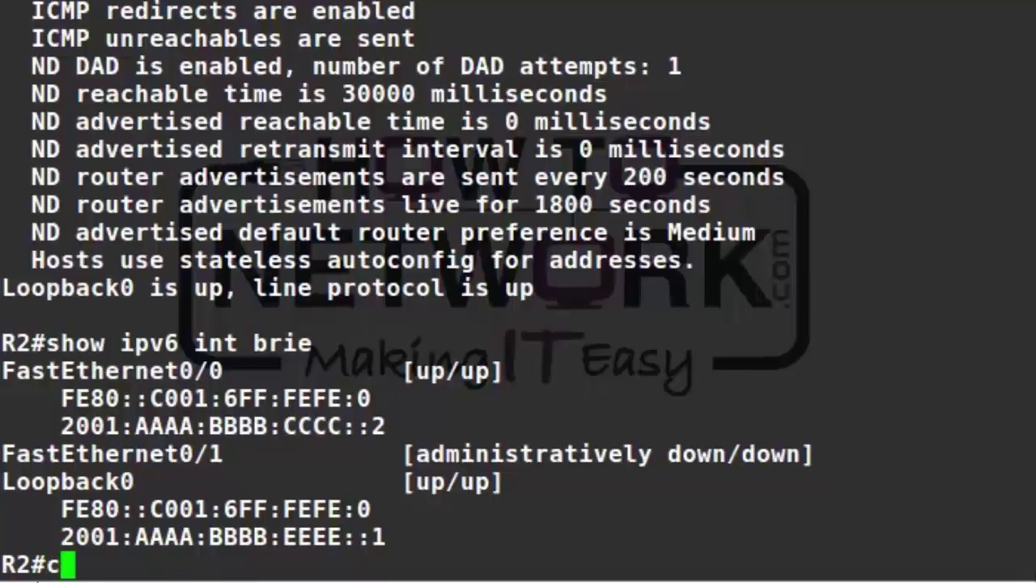
type("onf t")
key("Return")
type("ip[v")
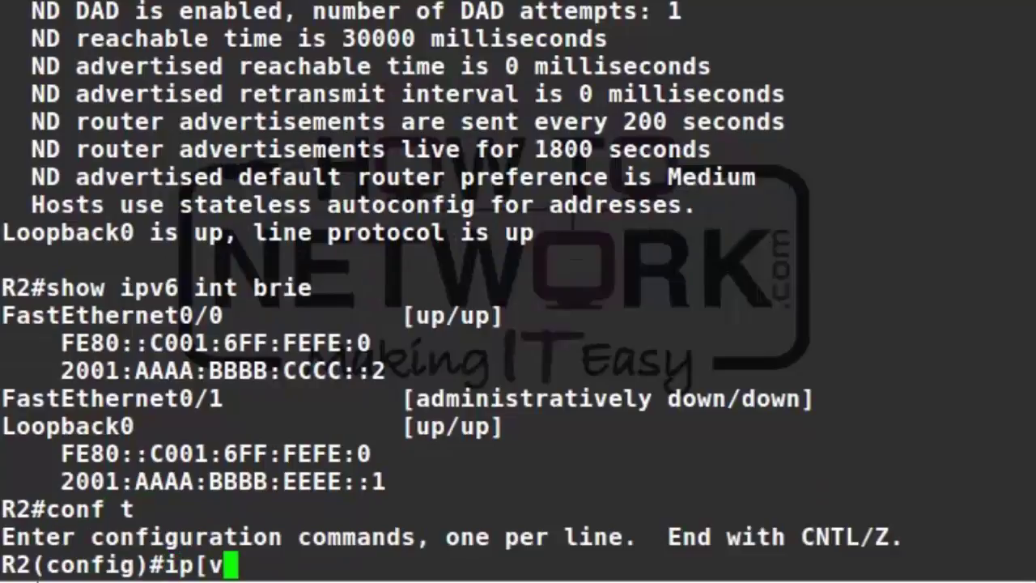
key("BackSpace")
key("BackSpace")
type("v6 r")
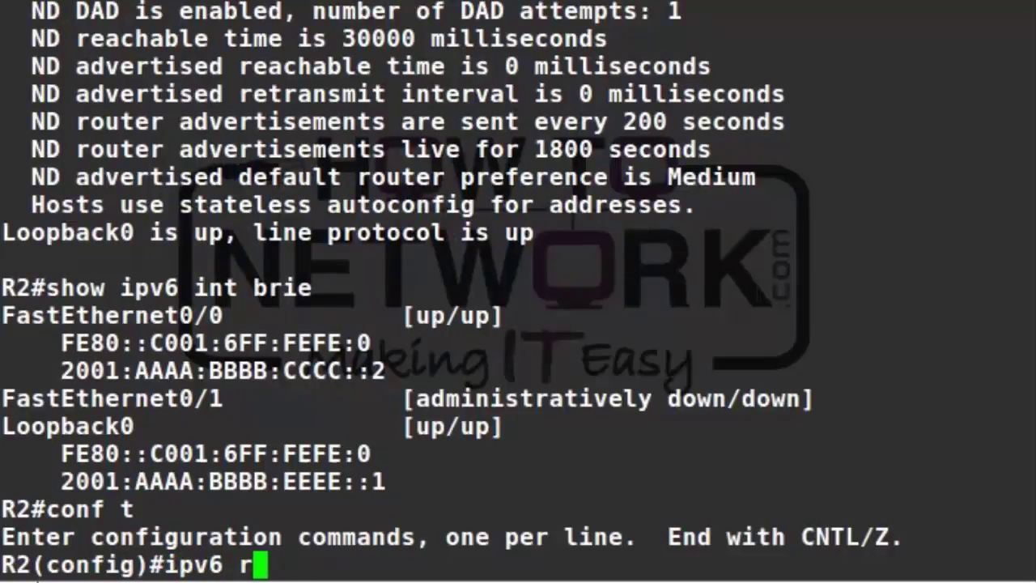
type("oute")
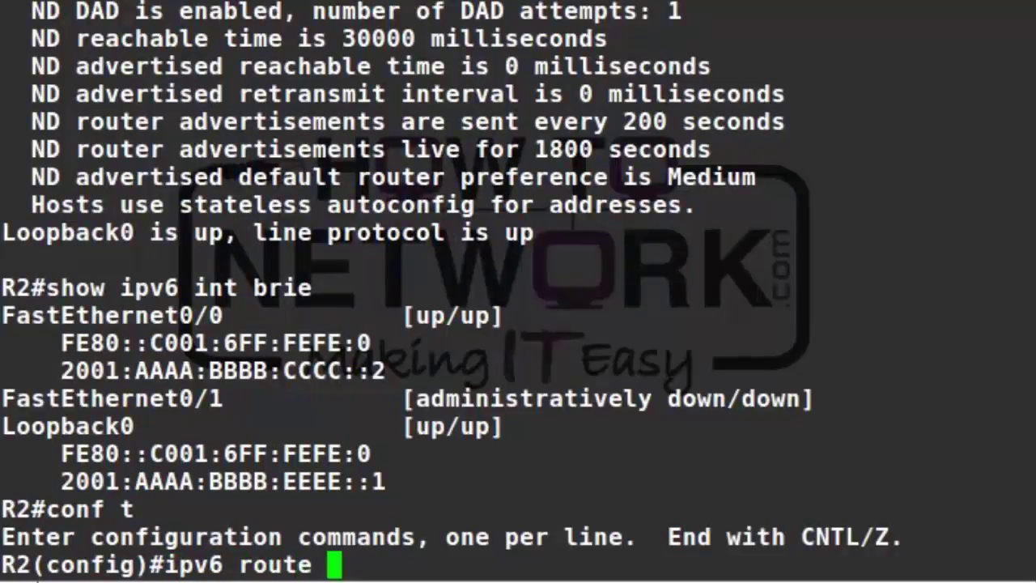
right_click(359, 566)
left_click(421, 429)
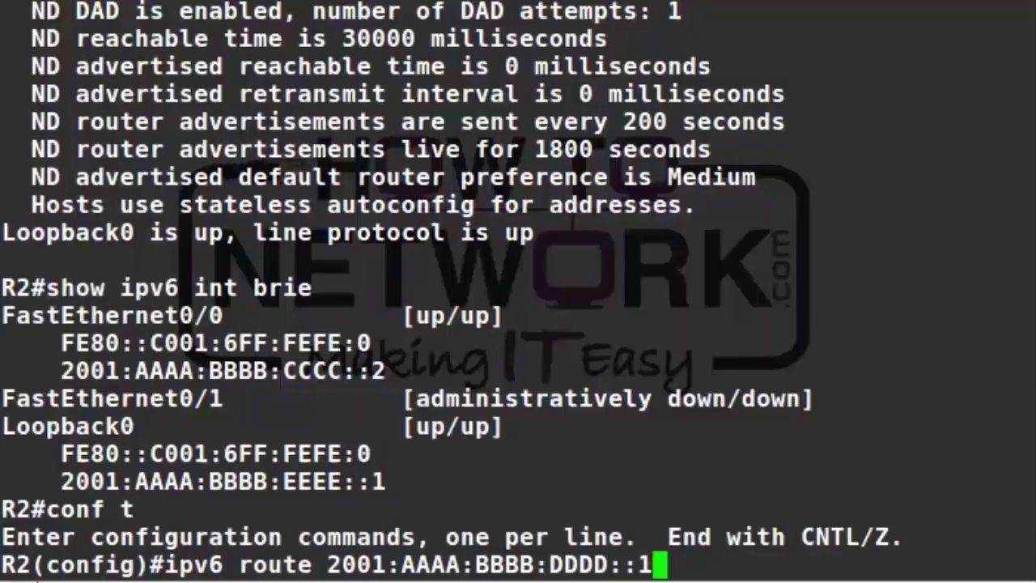
- Edit the prefix to 2001:AAAA:BBBB:DDDD::0/64 and add 'f0/0 ?' to list next-hop options
key("BackSpace")
type("0/64")
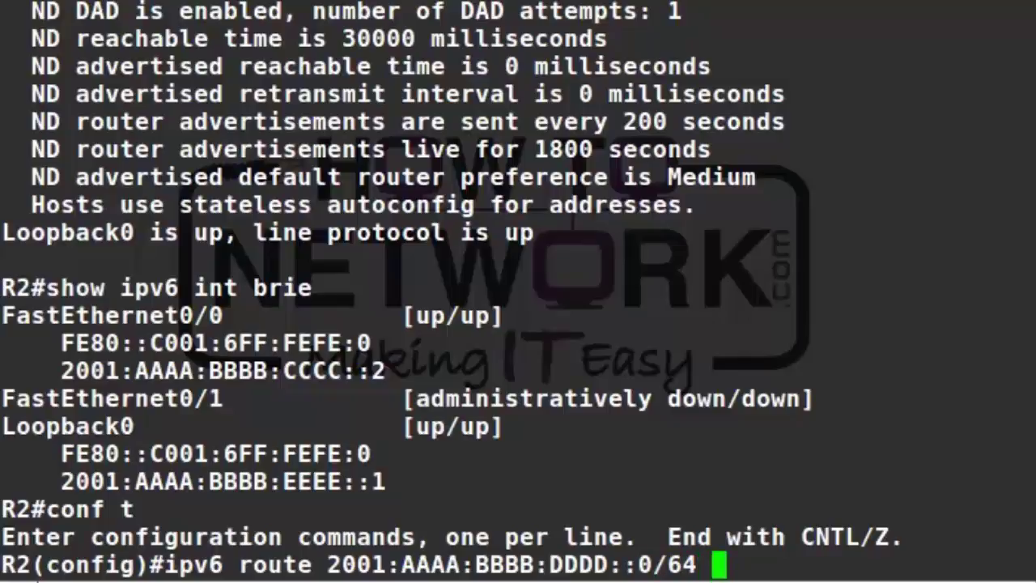
type(" ?")
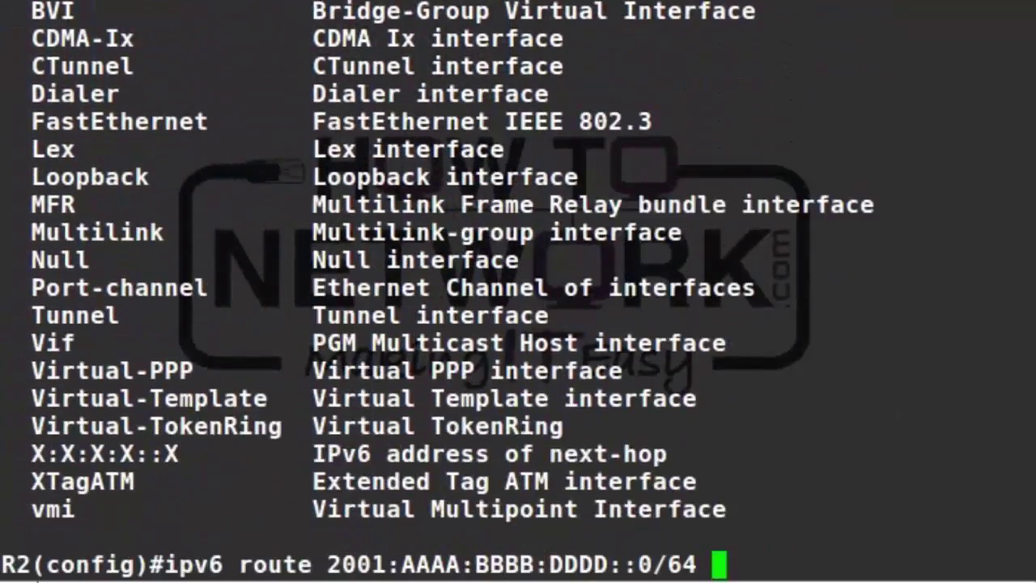
type("fast")
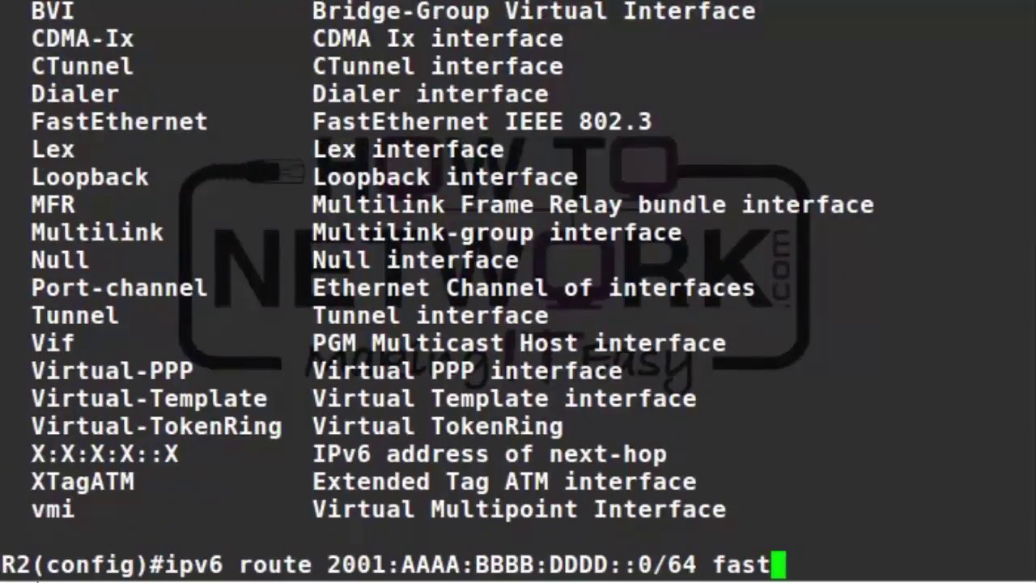
key("BackSpace")
key("BackSpace")
key("BackSpace")
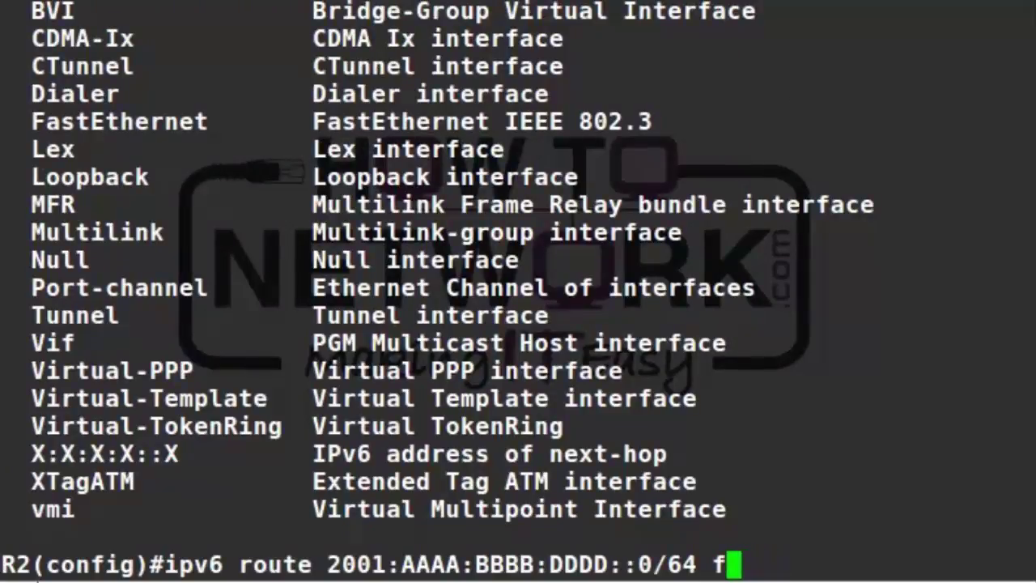
type("0/0")
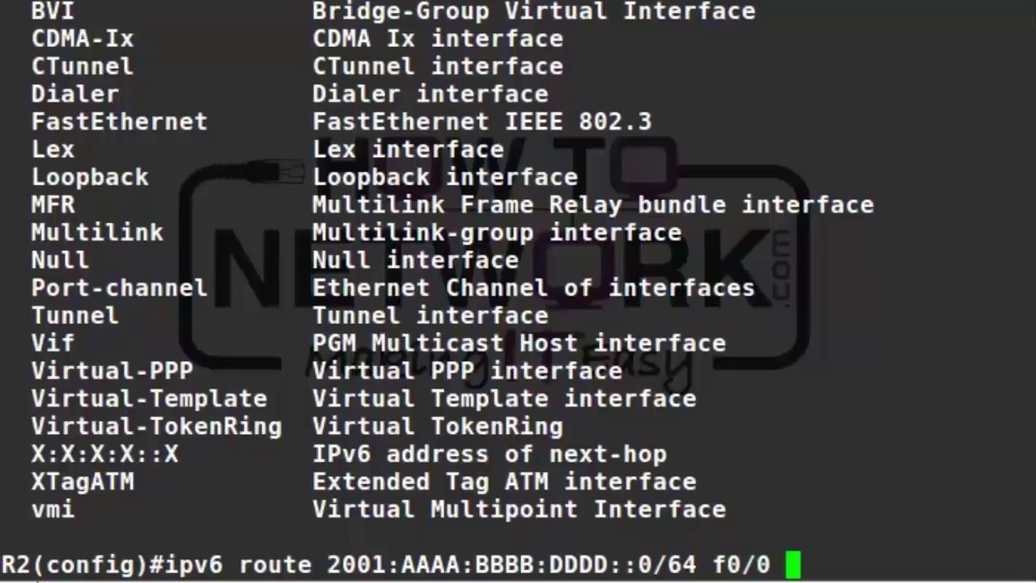
type(" ?")
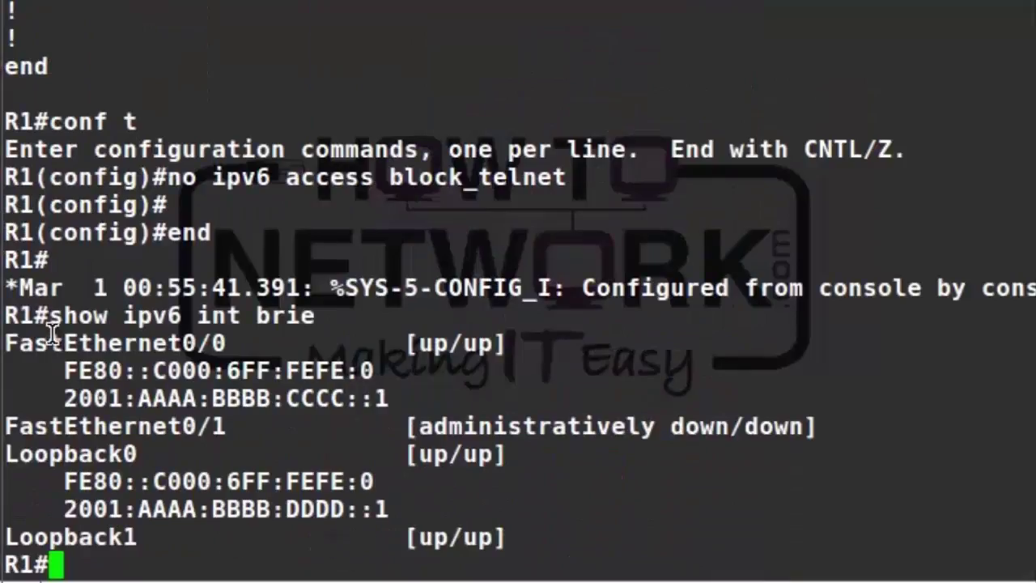
- Complete R2's route to 2001:AAAA:BBBB:DDDD::0/64 via f0/0 with R1's FE80 link-local next hop
mouse_move(66, 371)
left_mouse_down()
mouse_move(369, 372)
mouse_move(68, 374)
left_mouse_up()
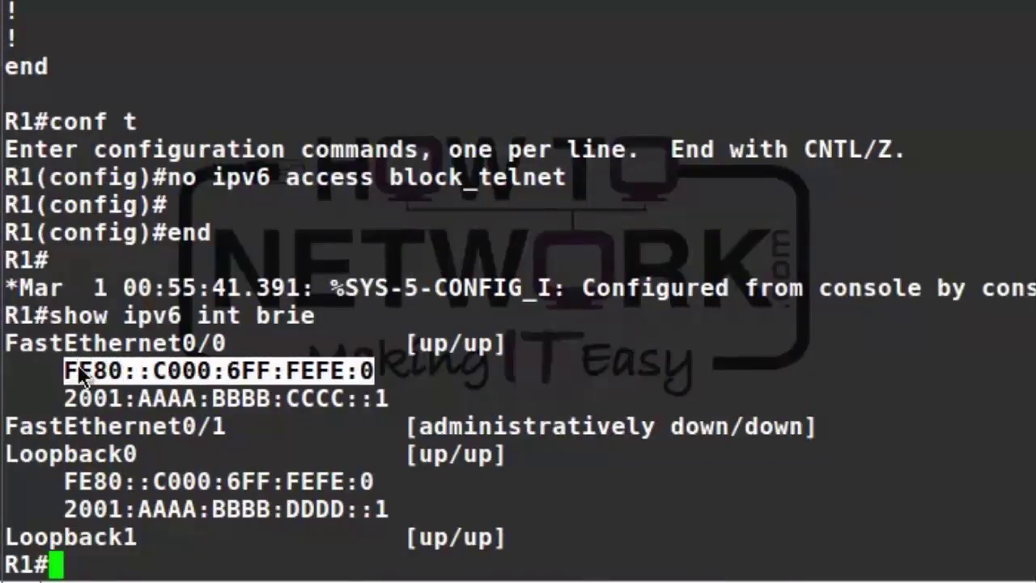
right_click(73, 364)
left_click(198, 454)
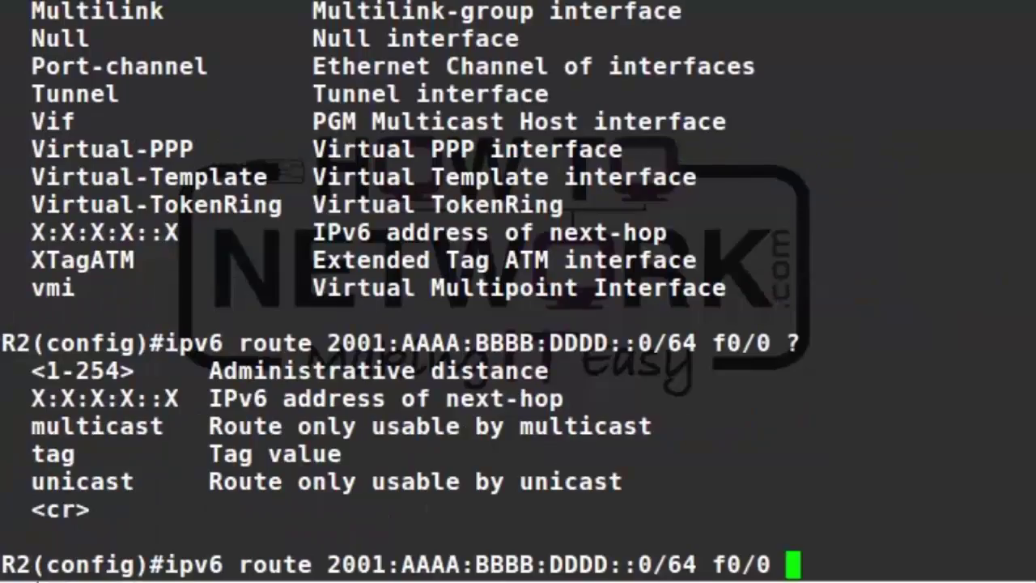
right_click(794, 570)
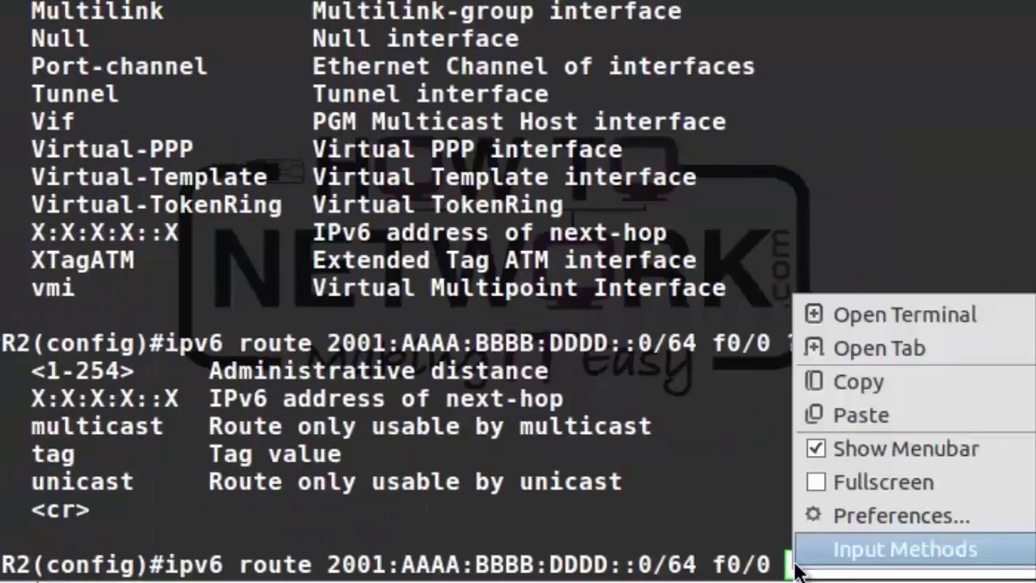
left_click(883, 415)
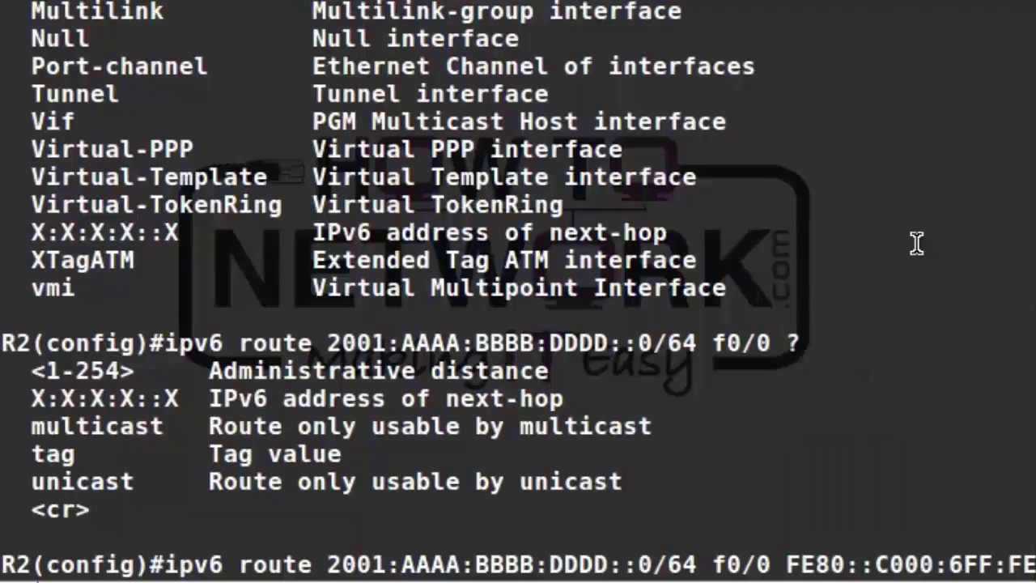
key("Return")
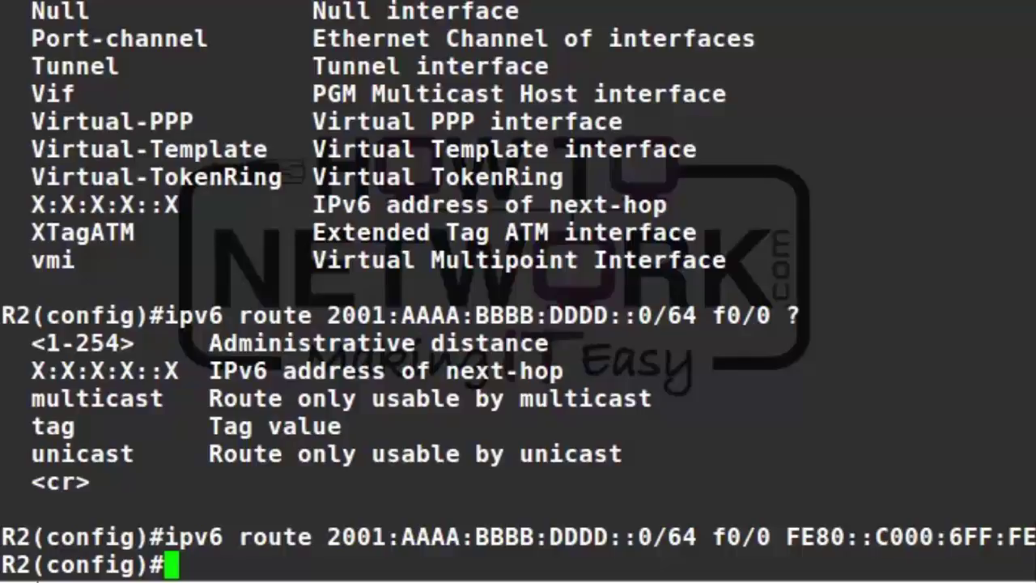
- Exit configuration mode on R2
key("Return")
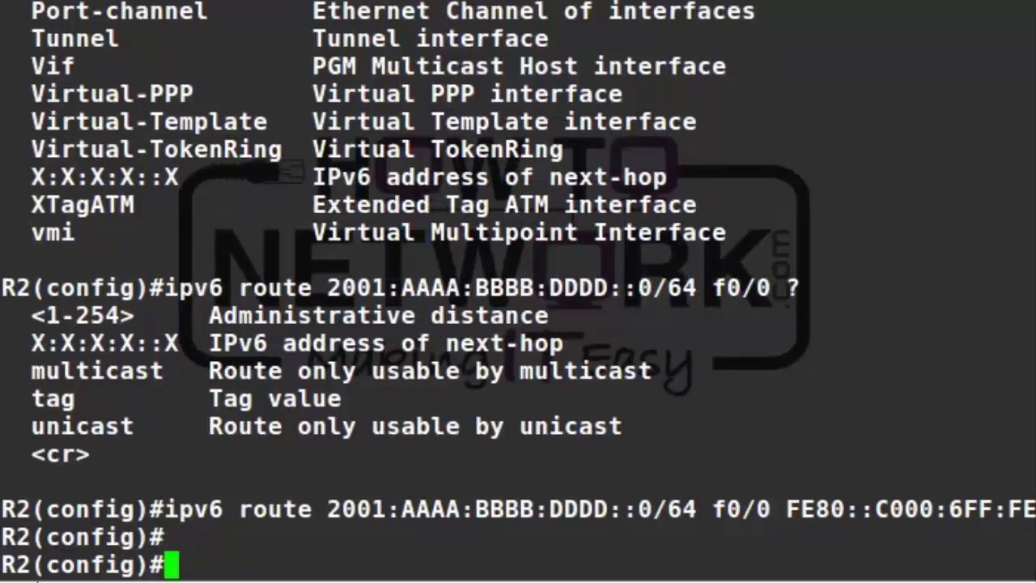
type("exi")
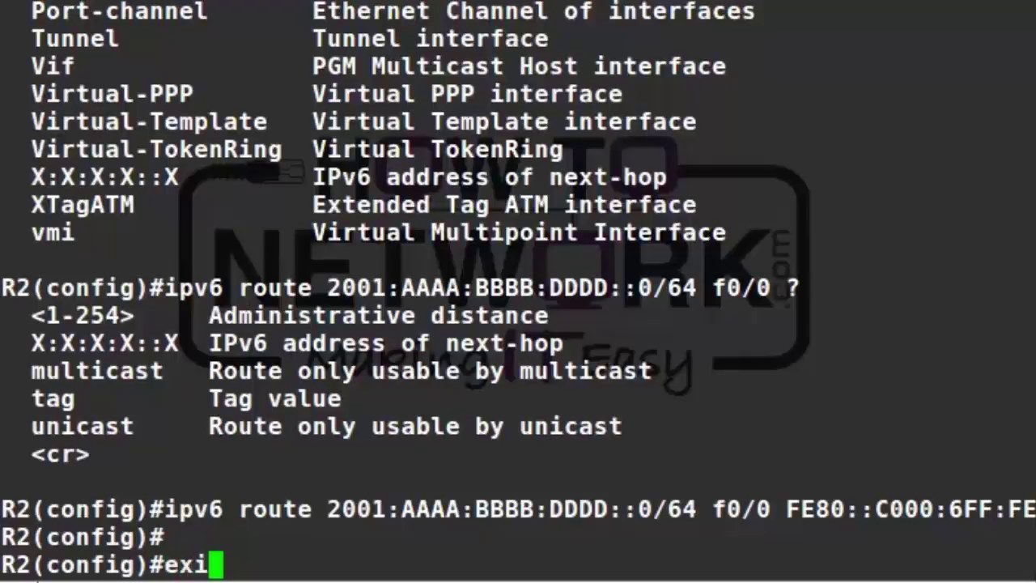
key("Return")
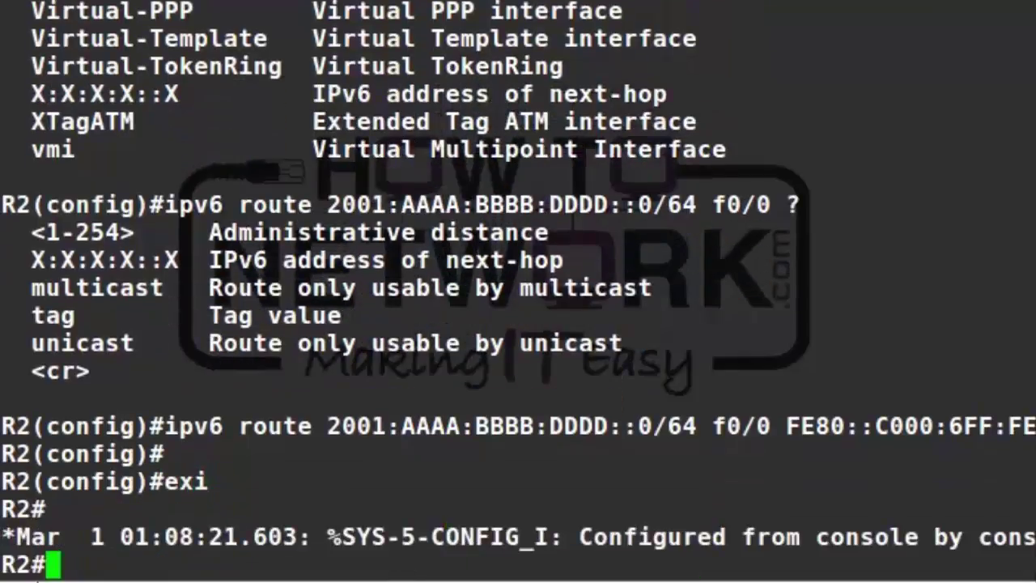
- Start a 'ping' command at R2's privileged prompt
key("Return")
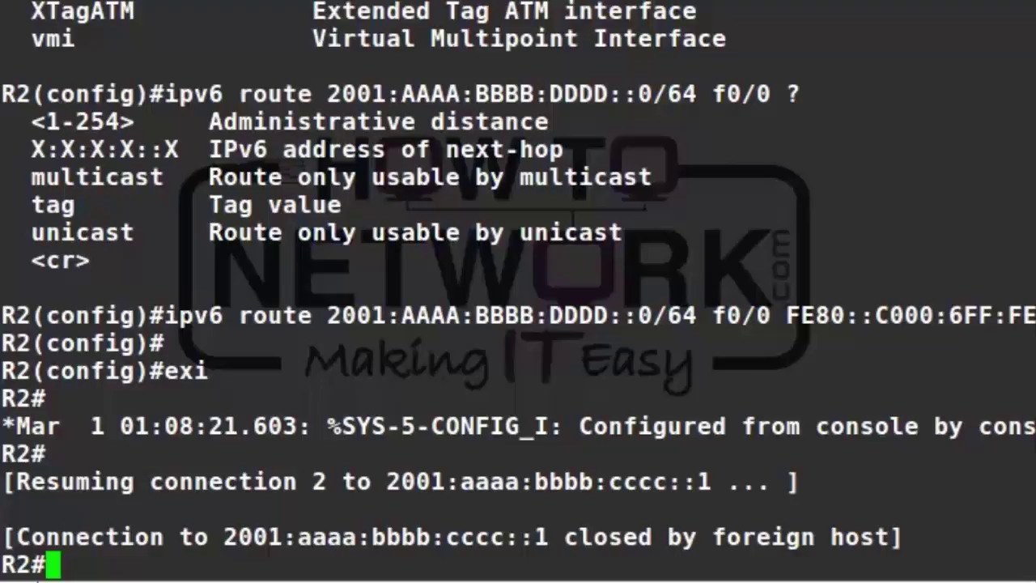
type("x")
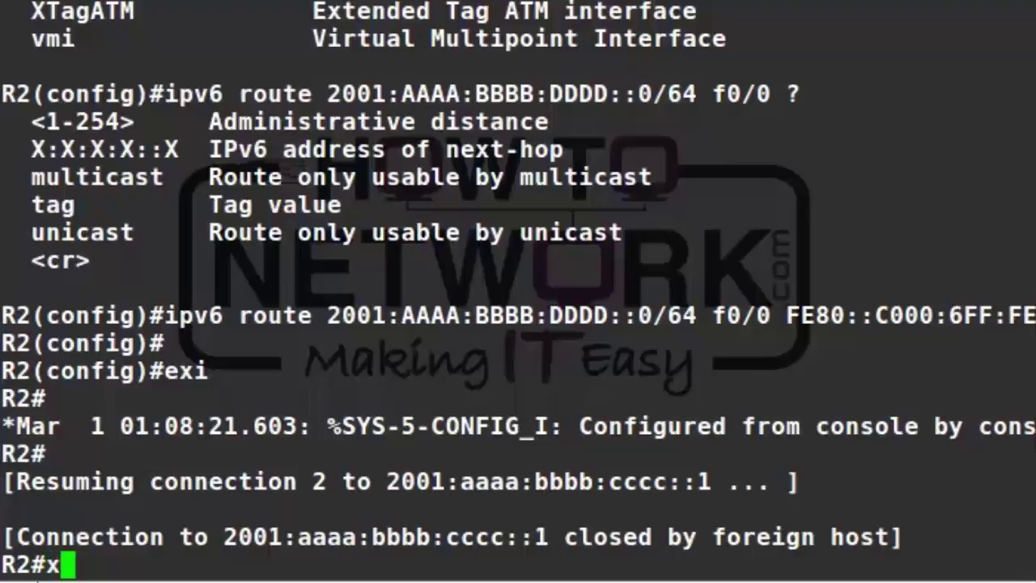
key("BackSpace")
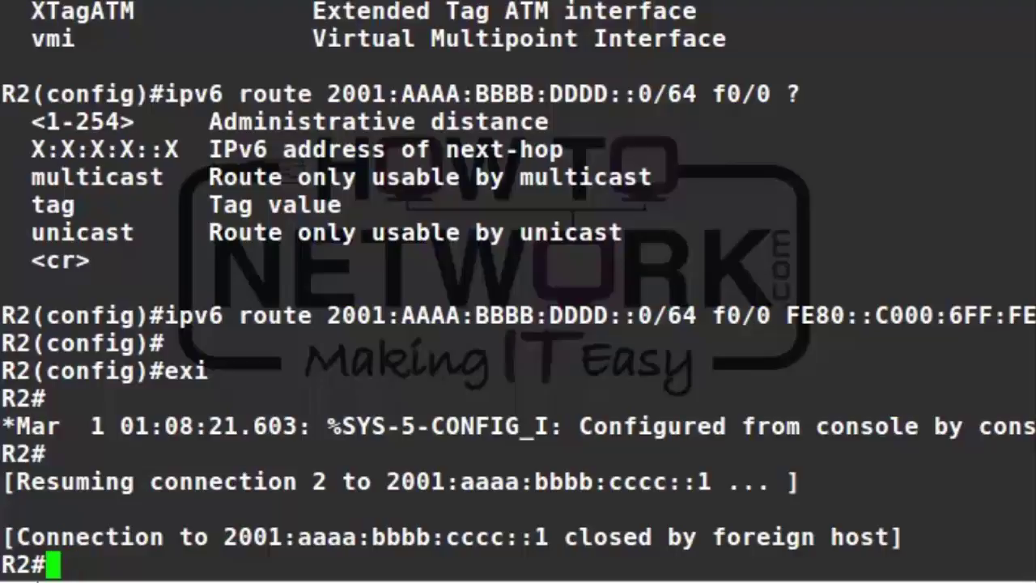
type("ping")
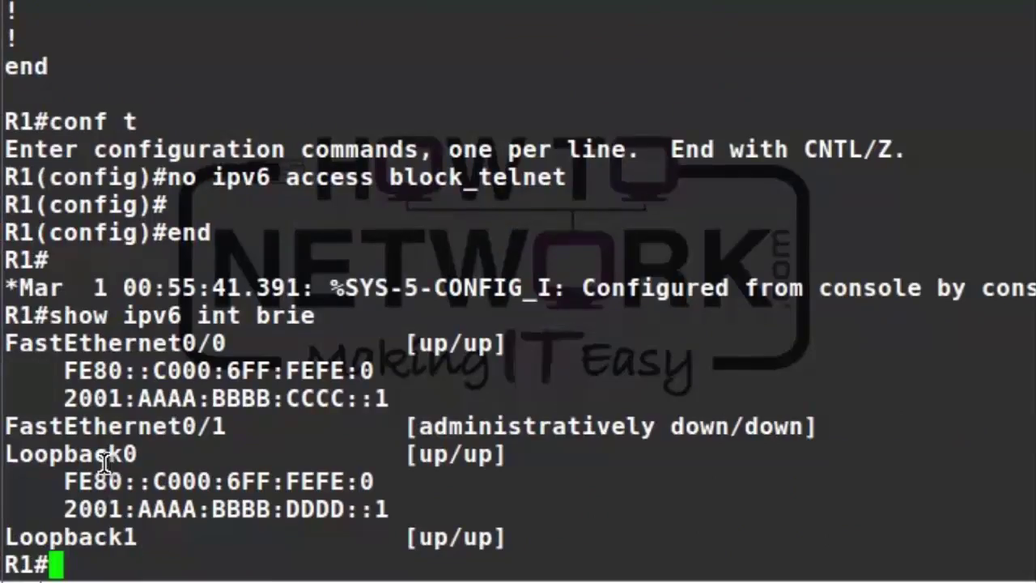
- Ping R1's loopback 2001:AAAA:BBBB:DDDD::1 from R2, getting 5/5 replies
left_click_drag(71, 507, 381, 508)
right_click(366, 511)
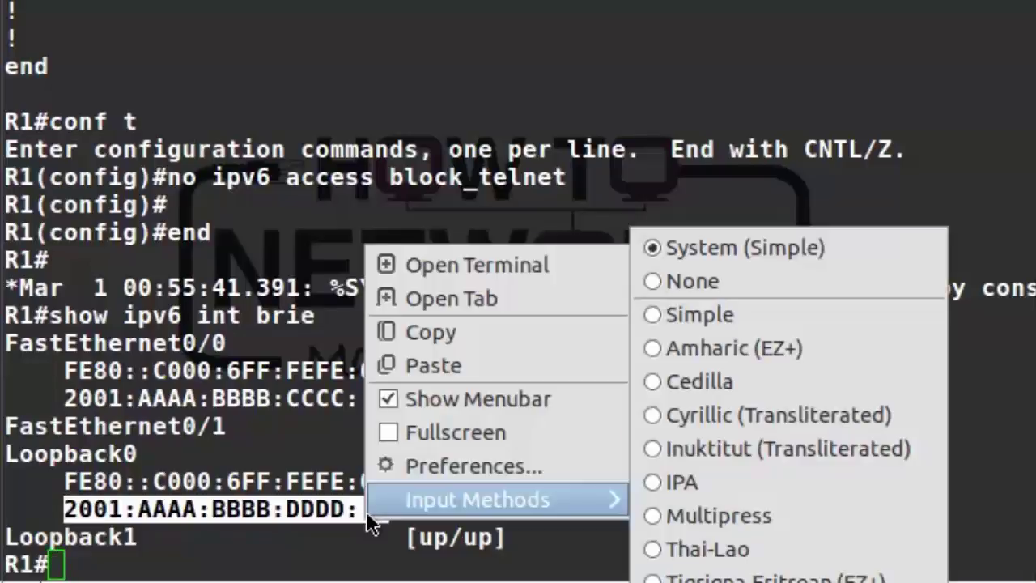
left_click(447, 340)
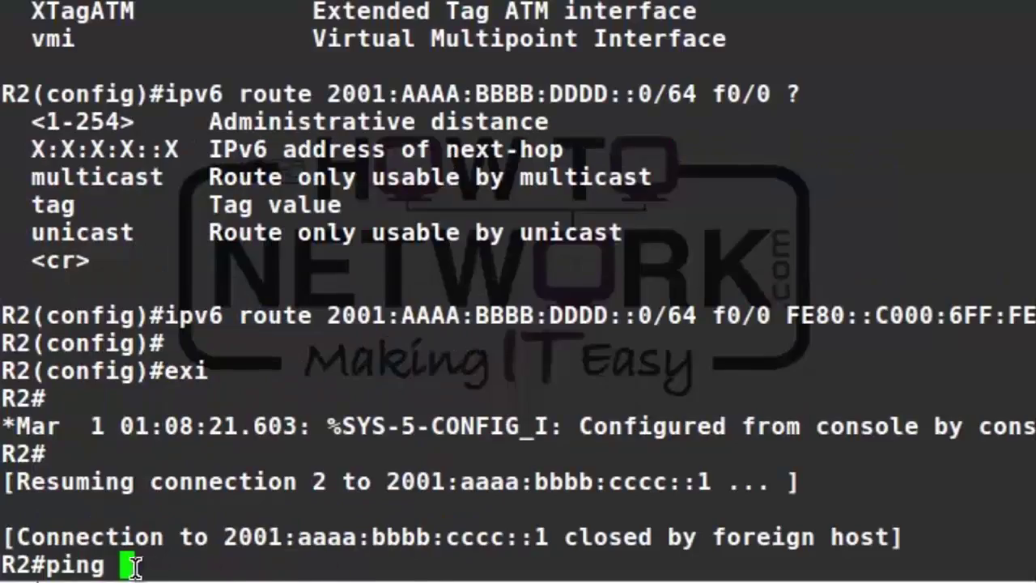
right_click(134, 566)
mouse_move(180, 552)
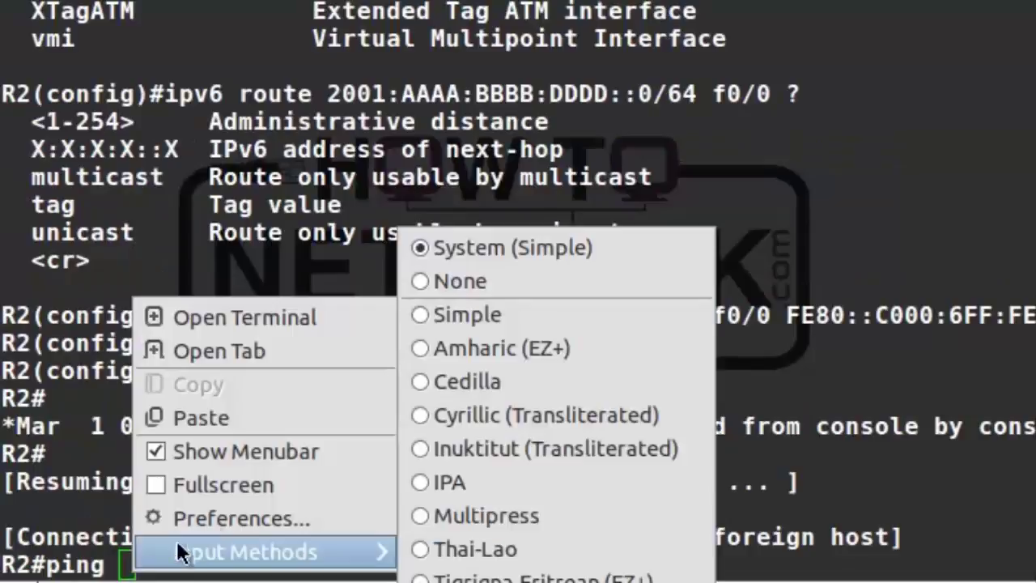
left_click(222, 421)
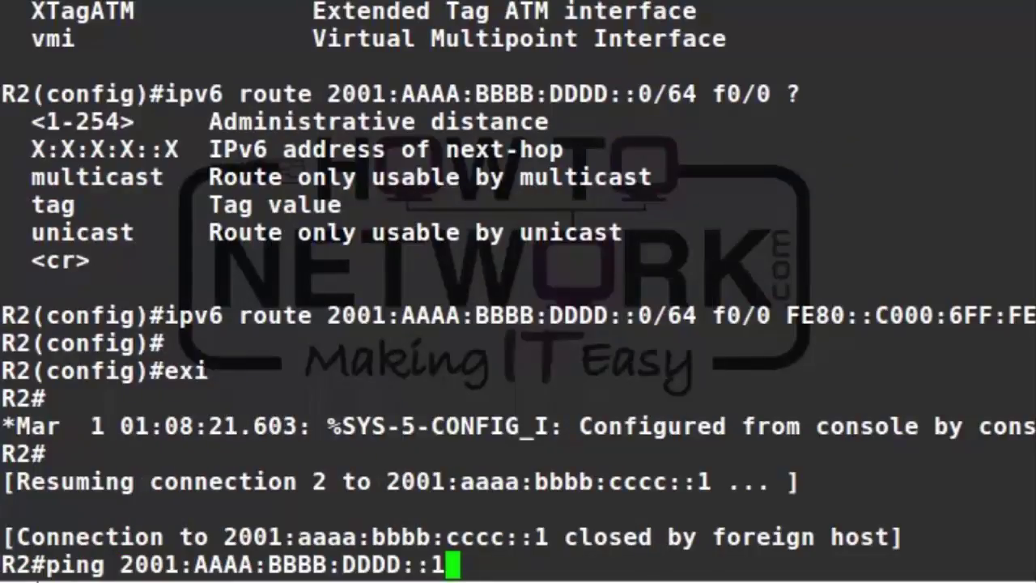
key("Return")
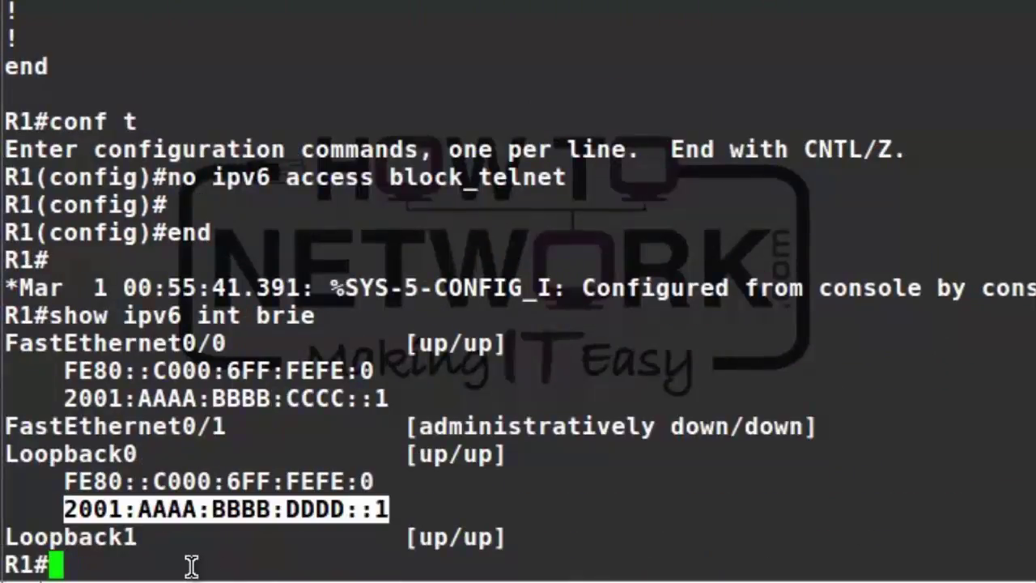
- Enter global configuration mode on R1 with 'conf t'
left_click(194, 566)
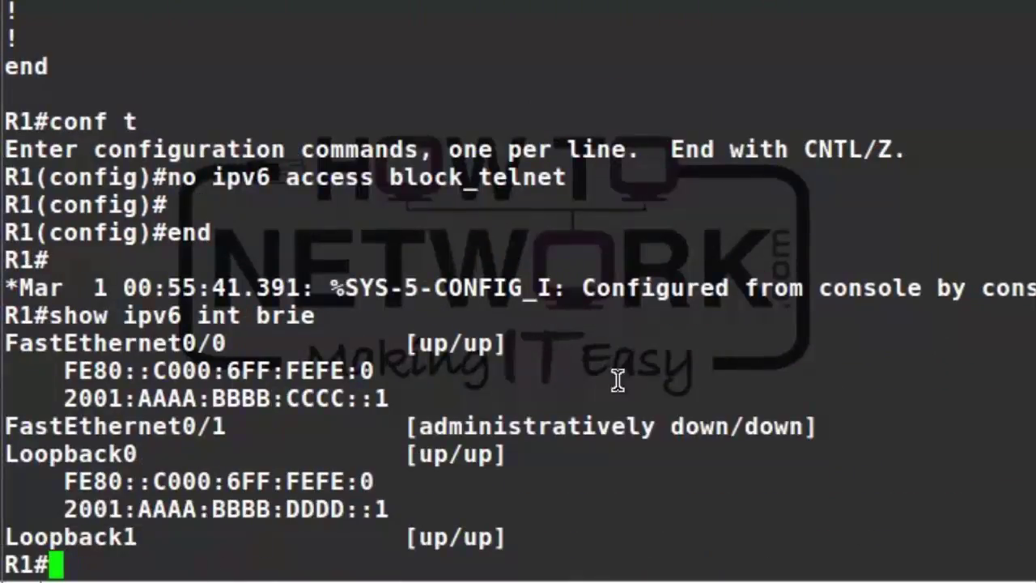
type("cof")
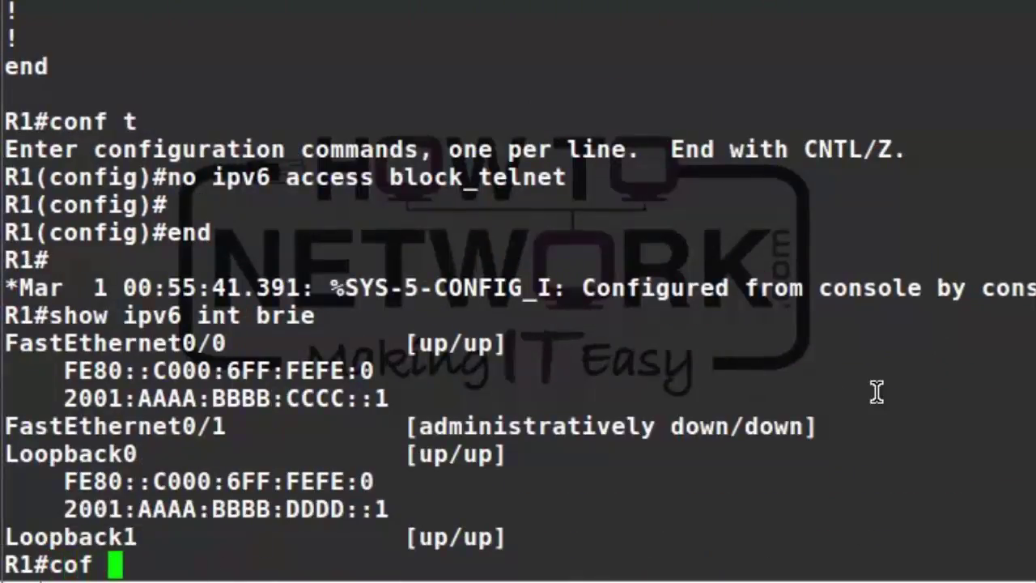
key("BackSpace")
type("nf t")
key("Return")
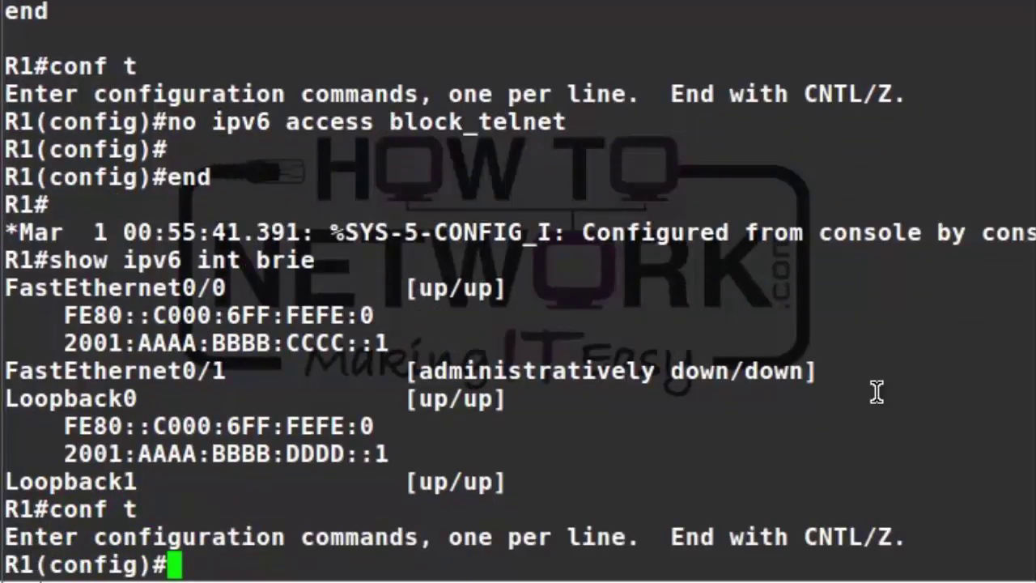
- Type 'ipv6 route ::/0 ?' and mark the next-hop address and FastEthernet interface options
type("ipv")
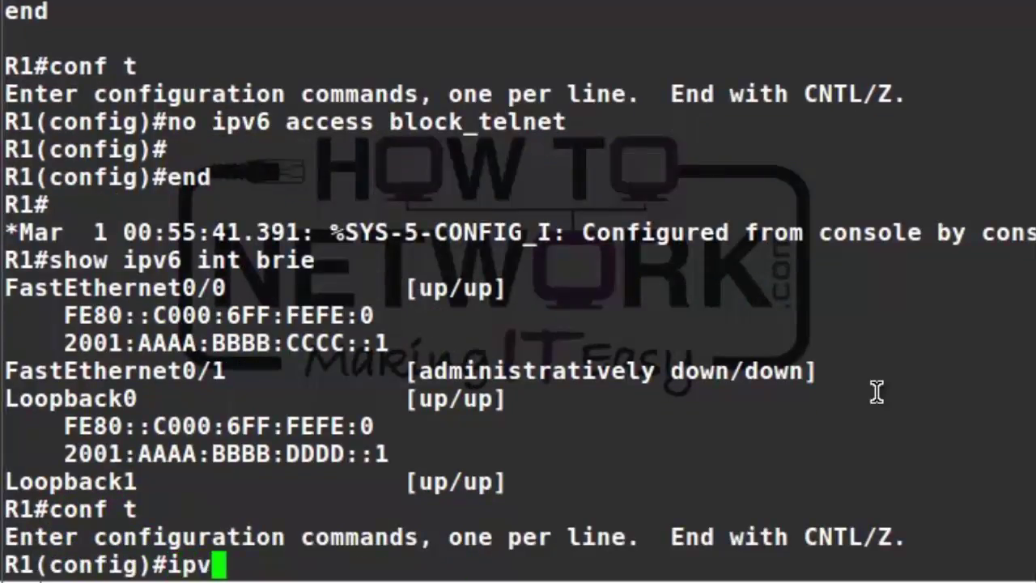
type("6 route ")
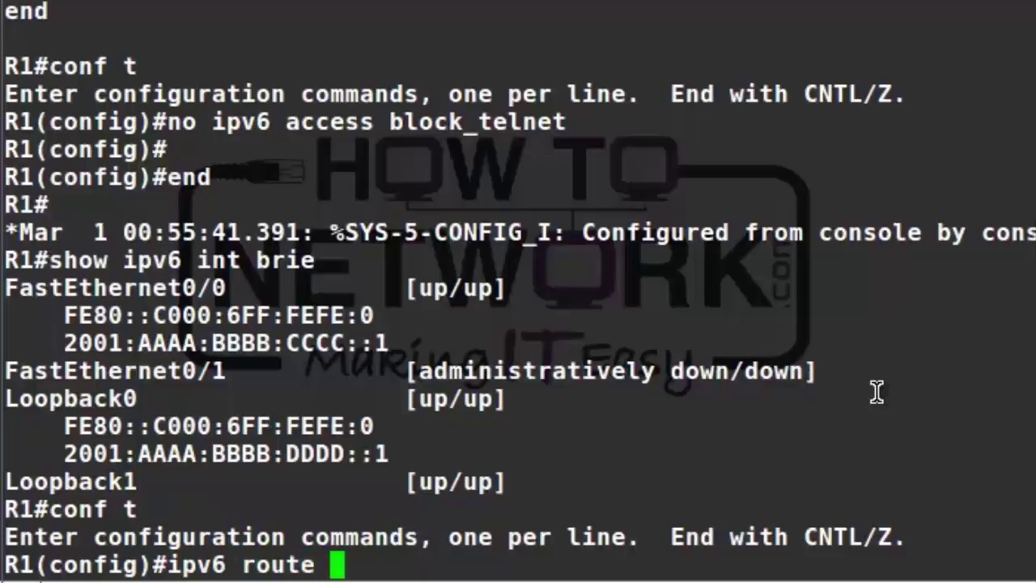
type("::")
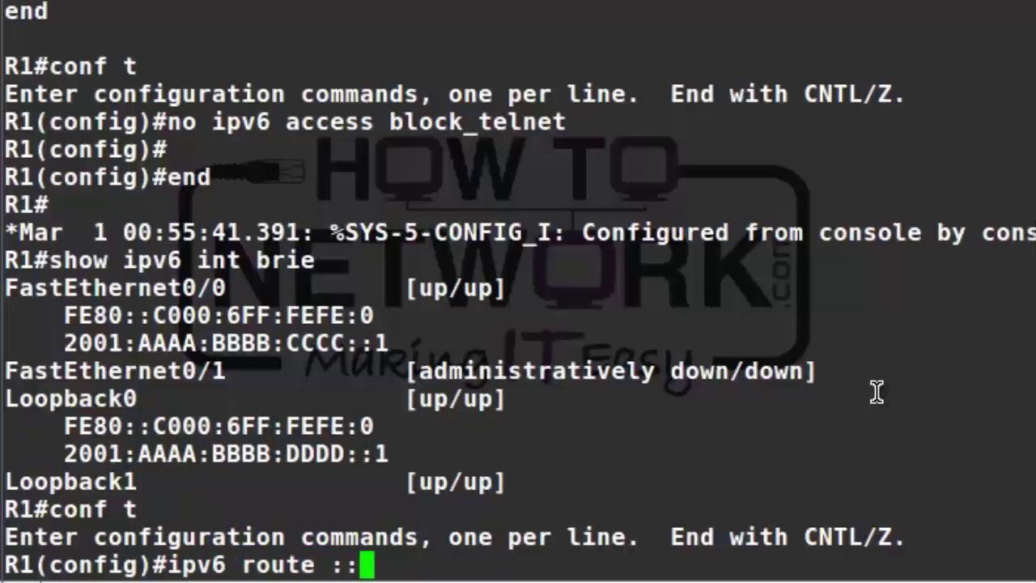
type("/0")
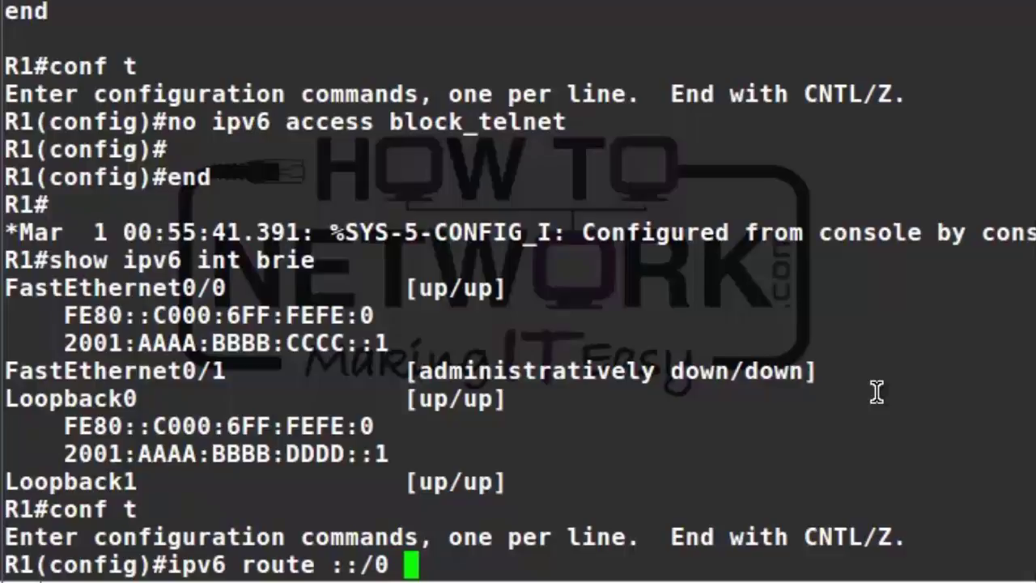
type("?")
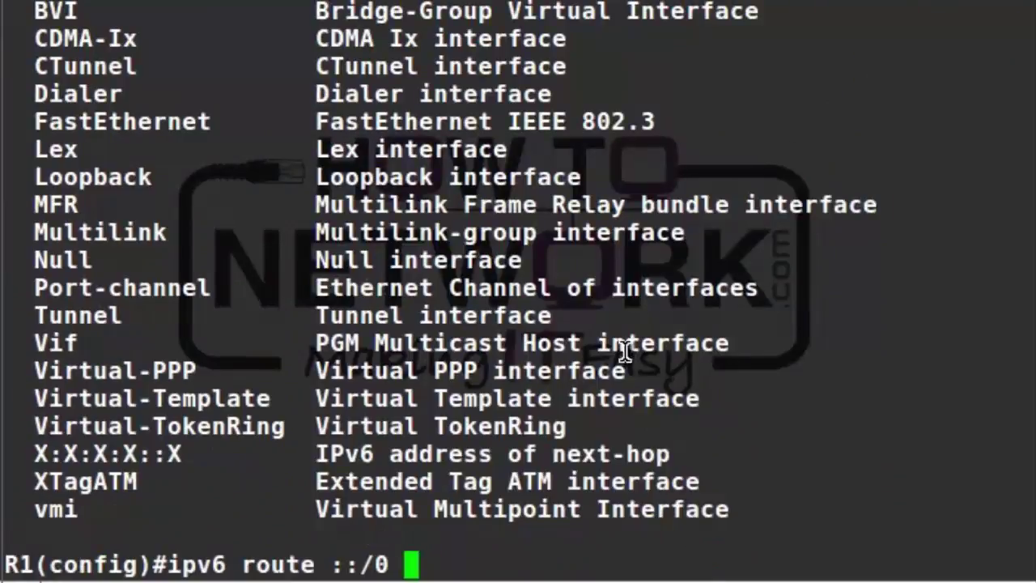
left_click_drag(37, 453, 672, 453)
left_click_drag(37, 121, 665, 123)
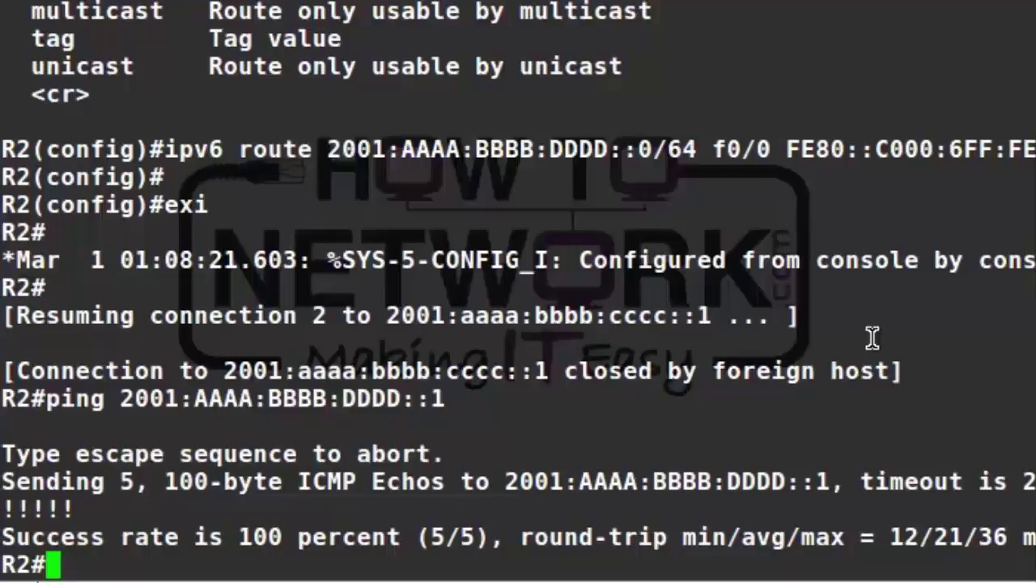
- List R2's IPv6 addresses and copy its Fa0/0 address 2001:AAAA:BBBB:CCCC::2
type("show ipv6 int")
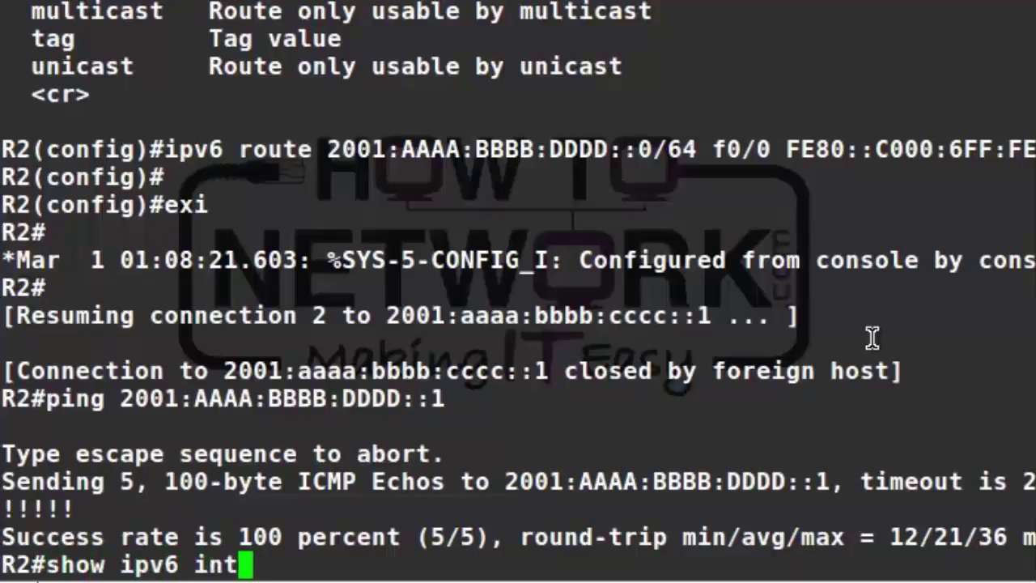
type(" brie")
key("Return")
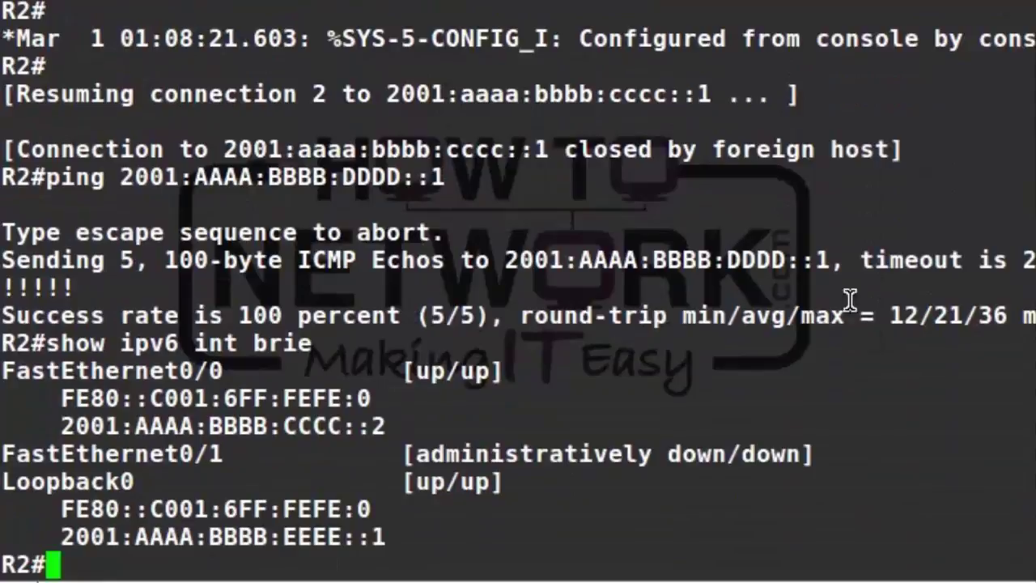
left_click_drag(62, 426, 373, 431)
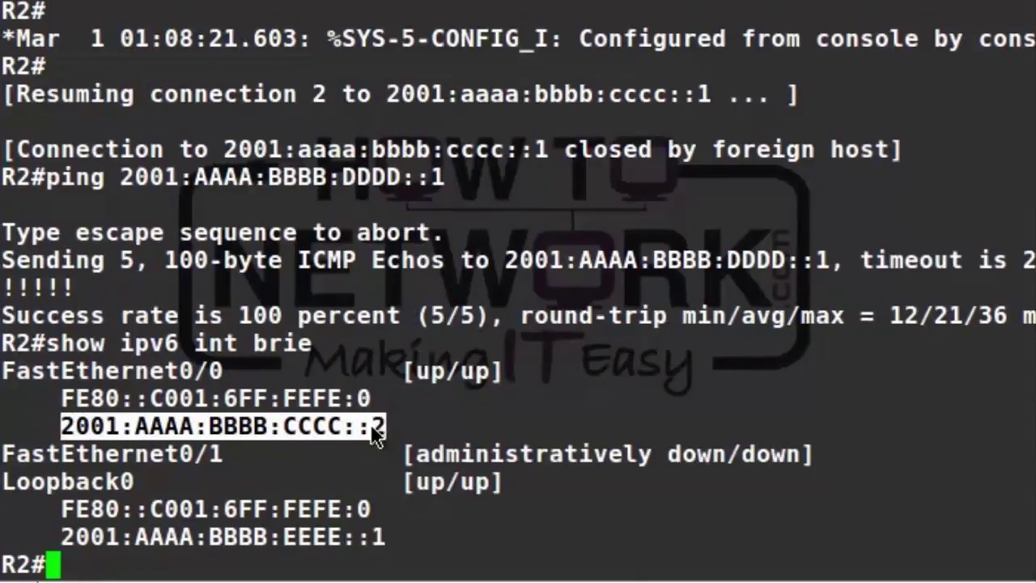
right_click(376, 433)
left_click(388, 511)
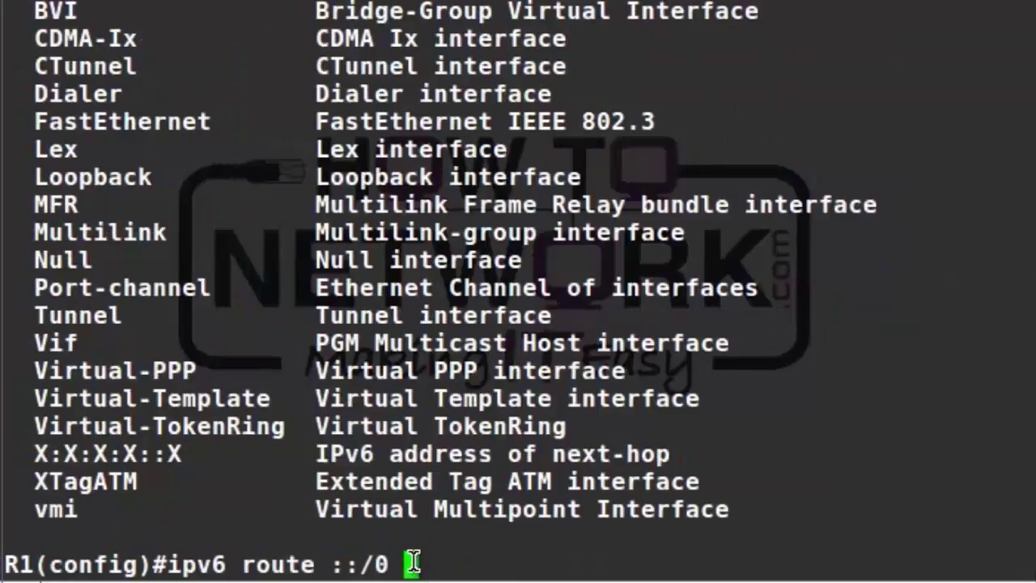
- Finish R1's default route ::/0 via 2001:AAAA:BBBB:CCCC::2 and exit configuration mode
right_click(418, 568)
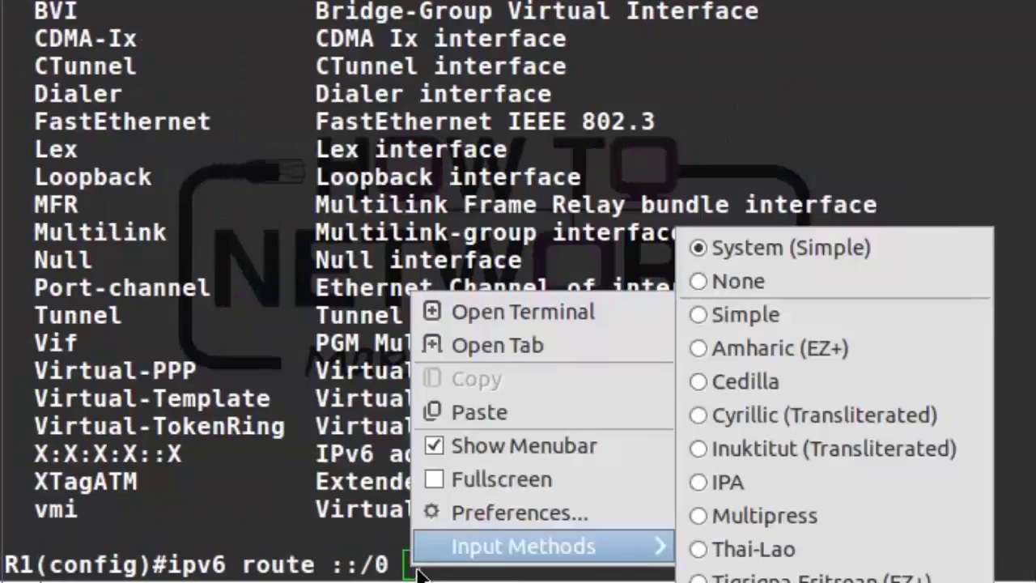
left_click(502, 412)
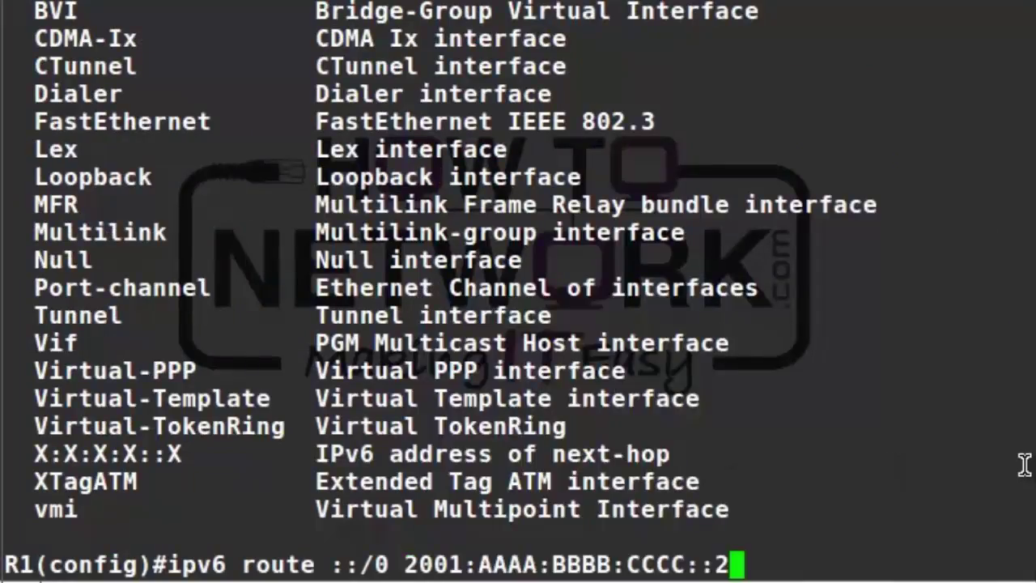
key("Return")
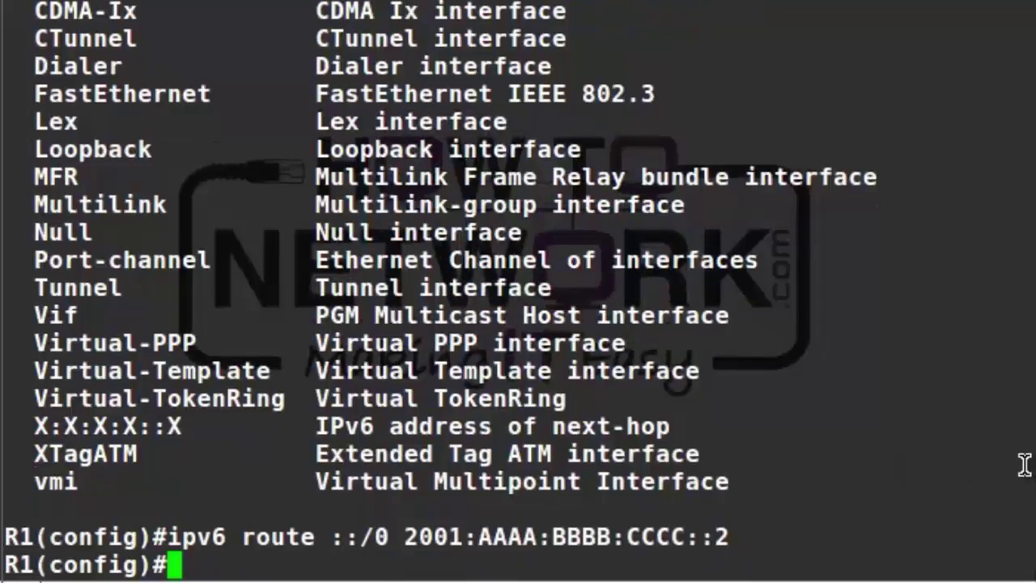
type("exi")
key("Return")
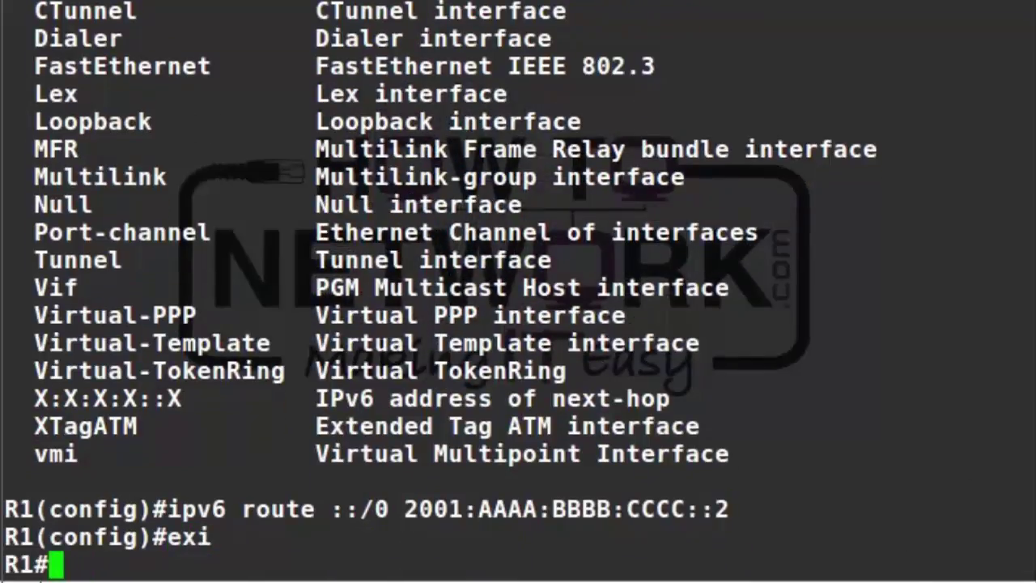
- Copy R2's loopback address 2001:AAAA:BBBB:EEEE::1 and return to R1's console
key("alt+Tab")
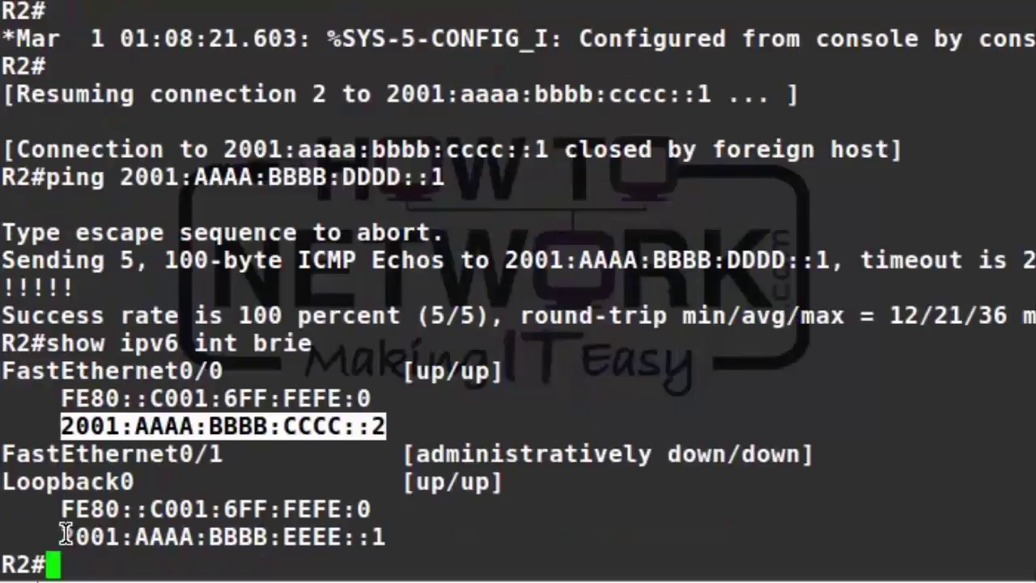
left_click_drag(63, 537, 386, 531)
right_click(385, 531)
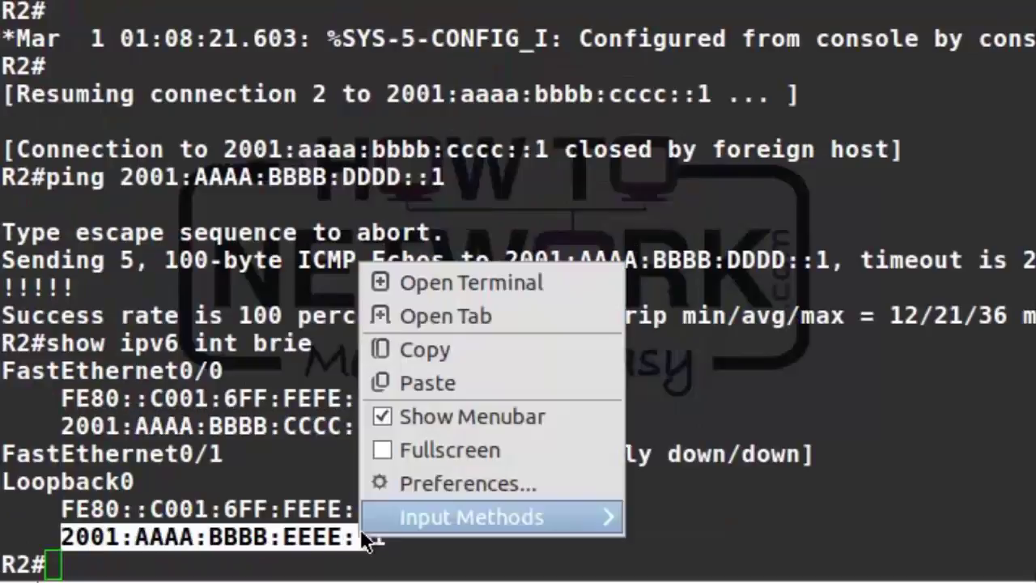
left_click(62, 539)
left_click(65, 537)
left_click_drag(65, 536, 383, 535)
right_click(377, 537)
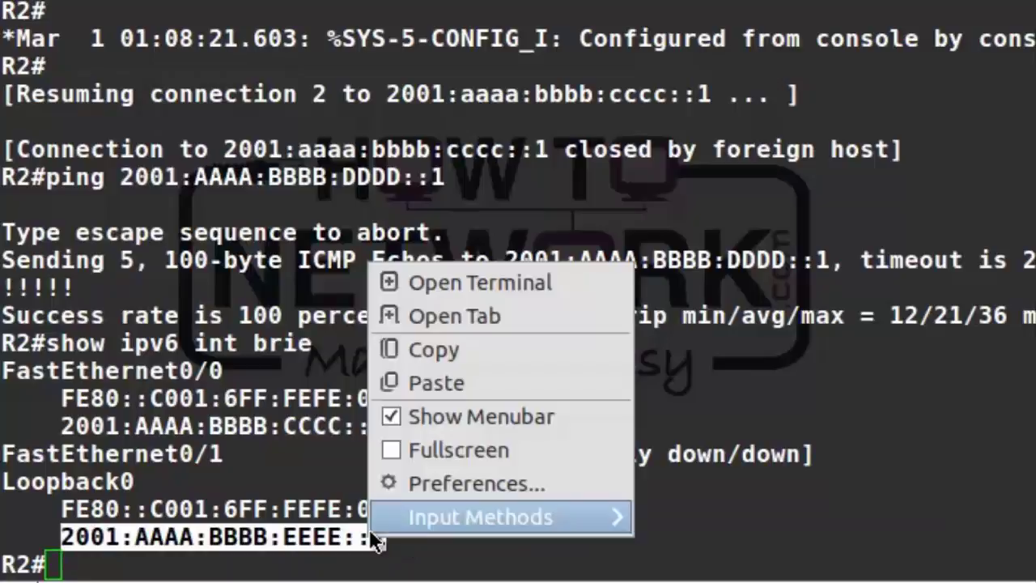
left_click(440, 358)
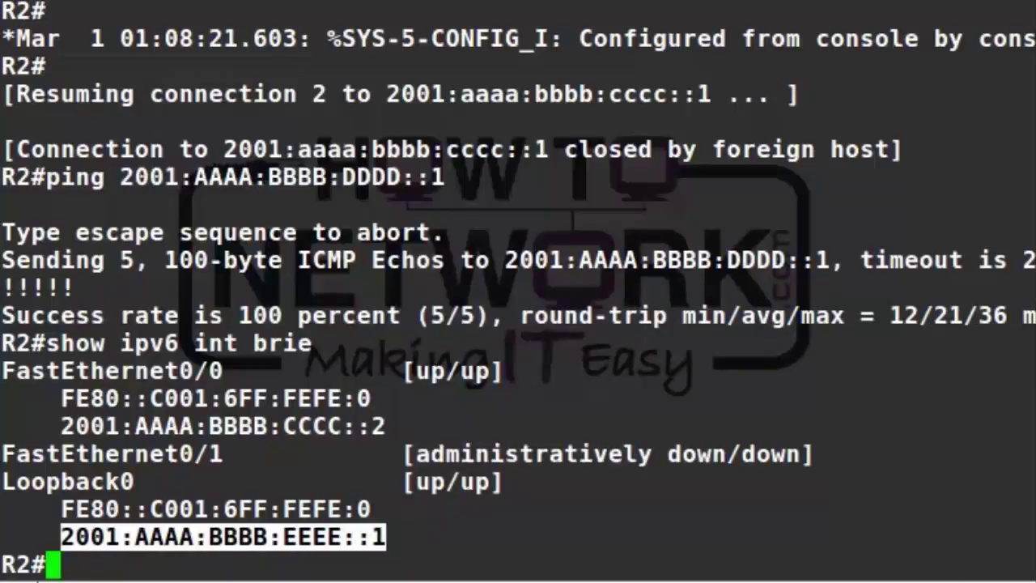
key("alt+Tab")
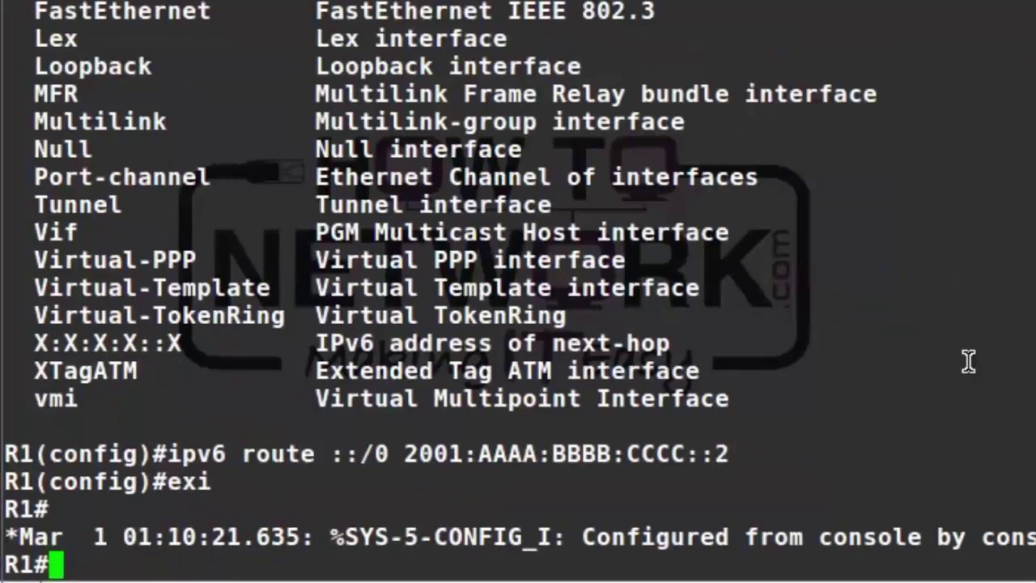
- Ping R2's loopback 2001:AAAA:BBBB:EEEE::1 from R1
type("ping")
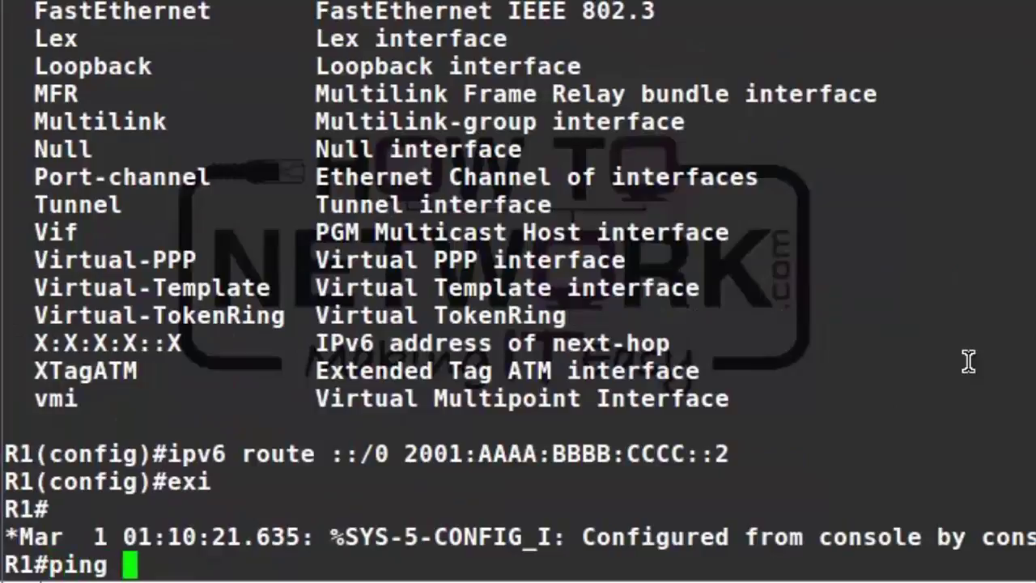
right_click(159, 564)
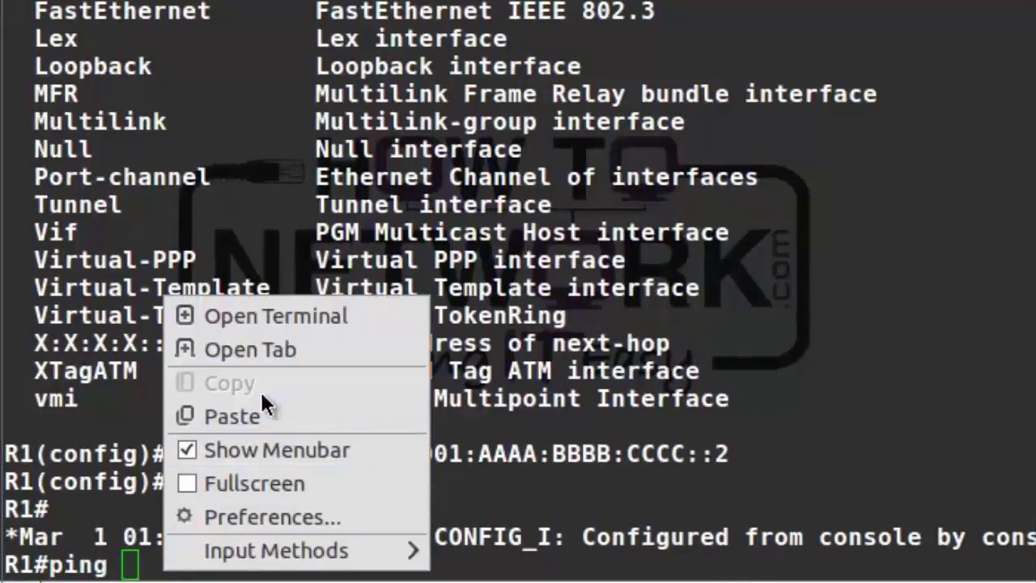
left_click(264, 410)
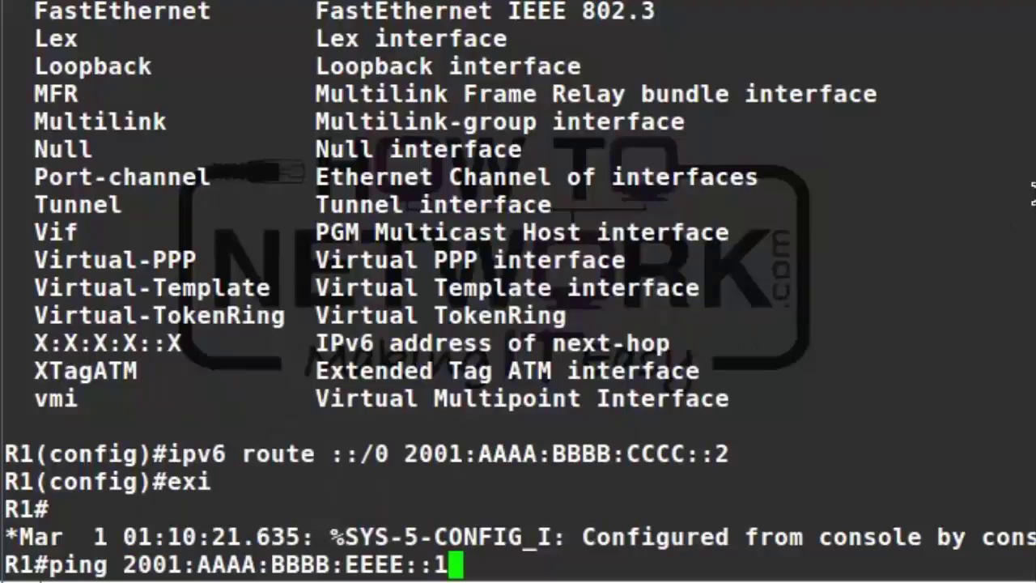
key("Return")
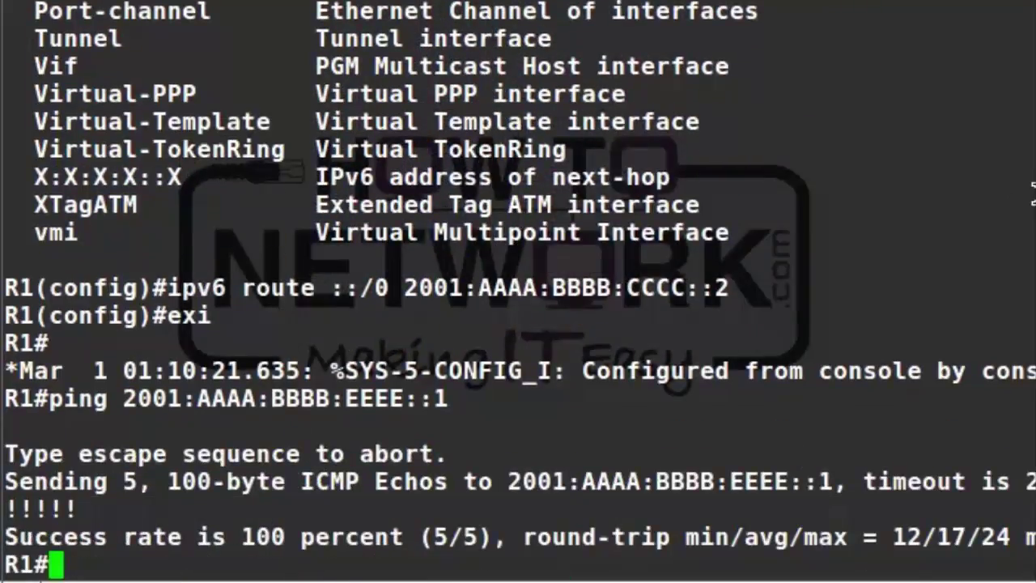
- Show R1's IPv6 routing table and highlight the static ::/0 default route entry
type("show")
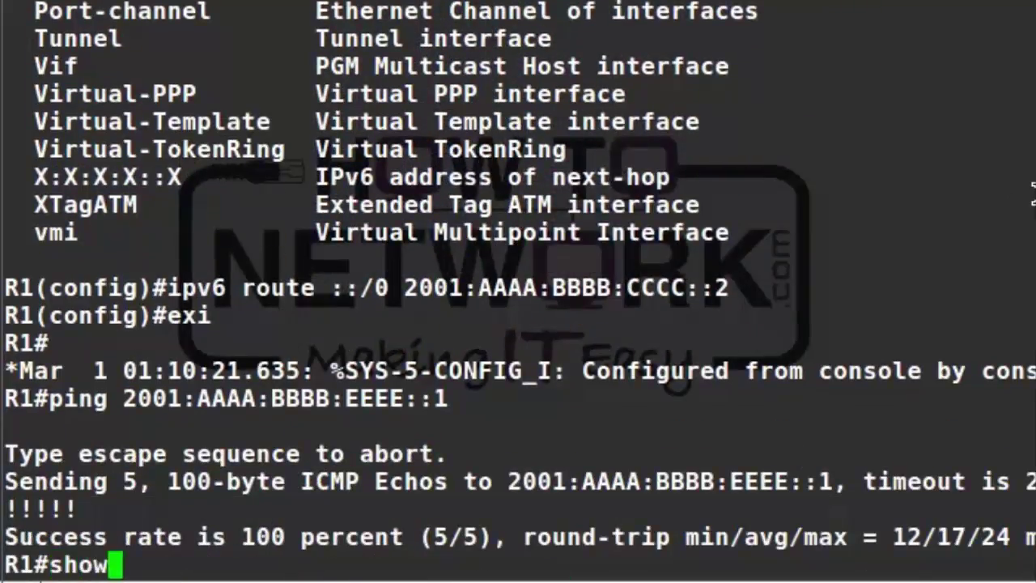
type(" ipv6 route")
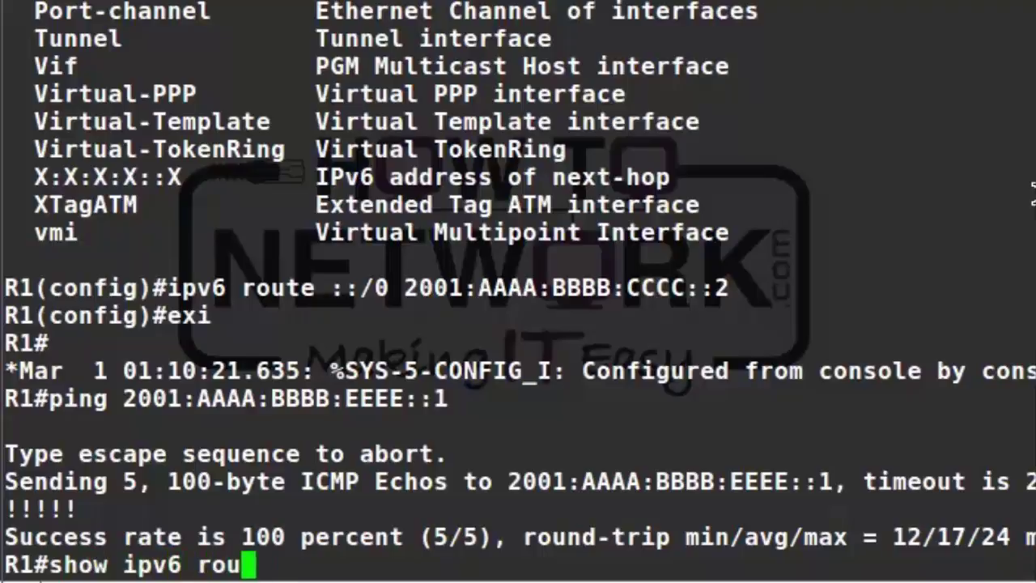
key("Return")
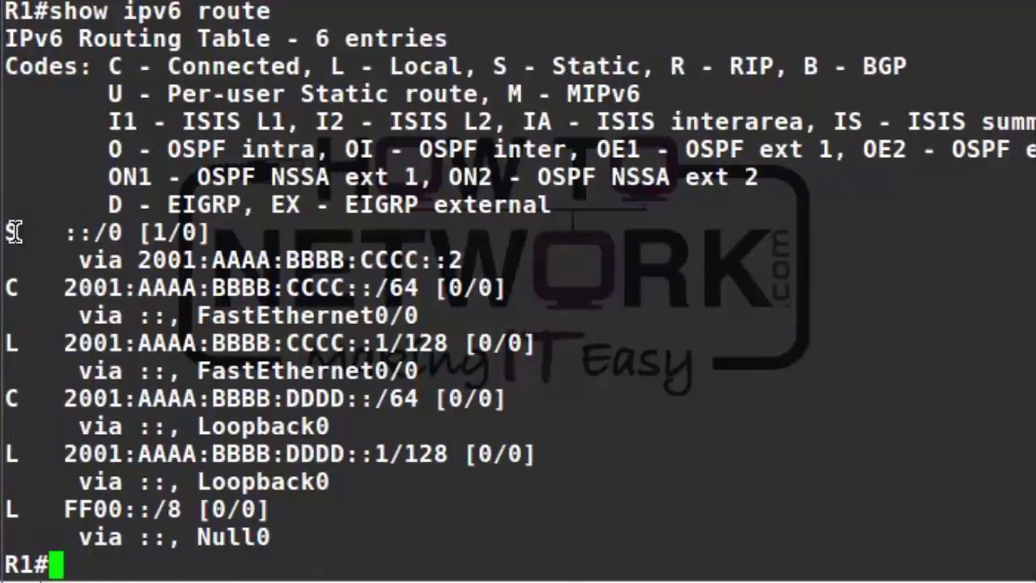
left_click_drag(18, 233, 467, 264)
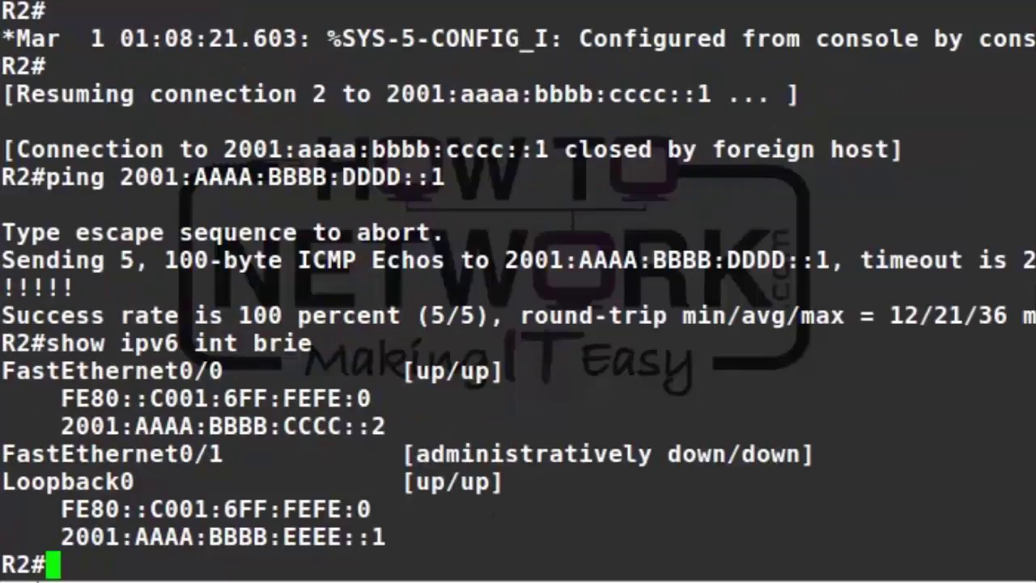
- Display R2's IPv6 routing table and highlight the static 2001:AAAA:BBBB:DDDD::/64 route via the link-local next hop
type("show ipv6")
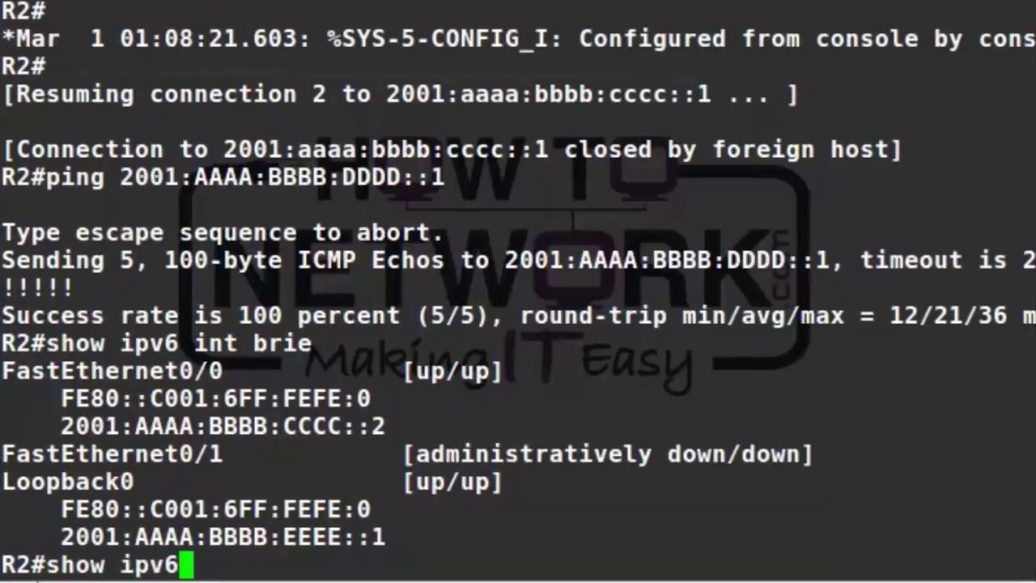
type(" route")
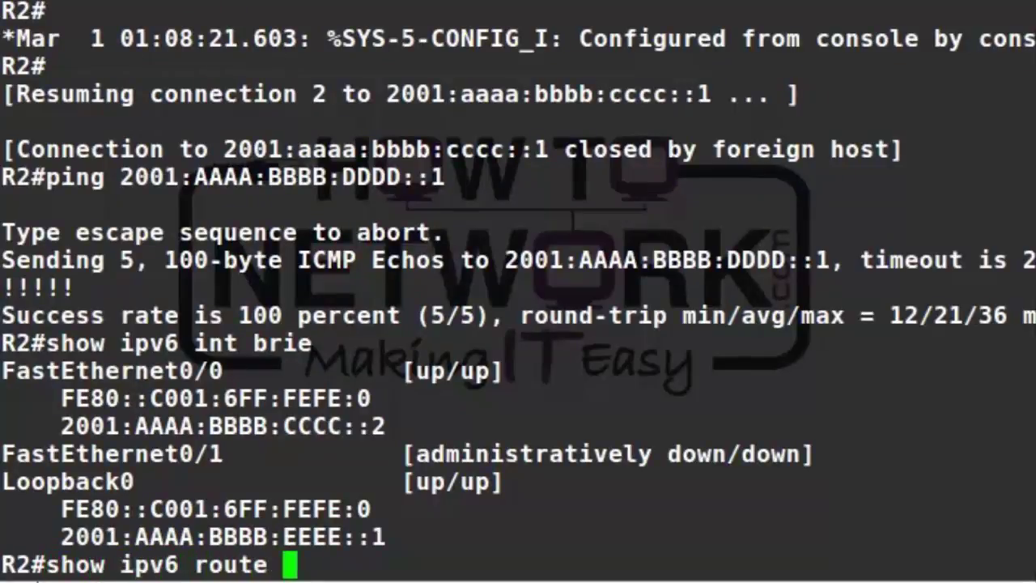
key("Return")
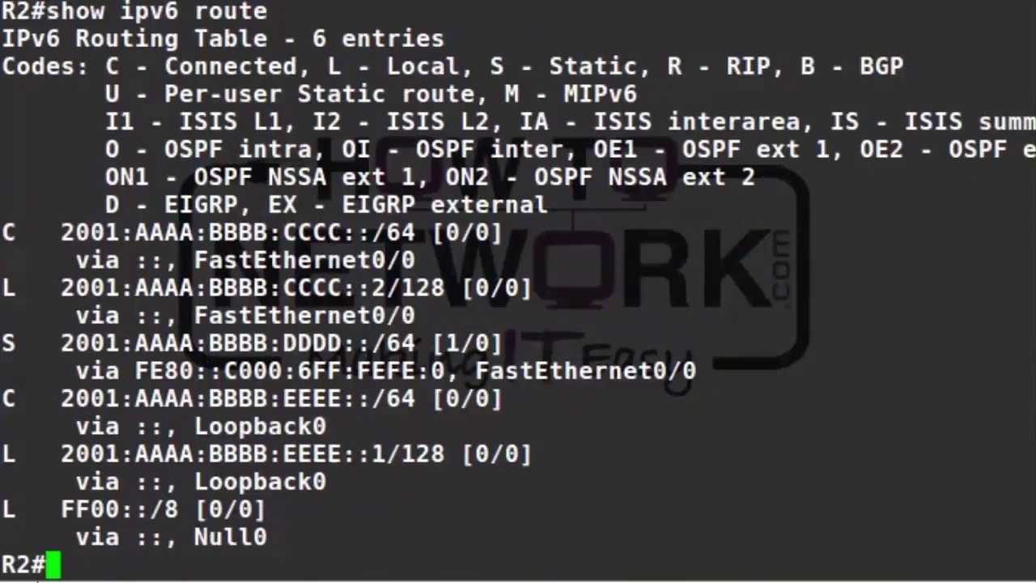
left_click_drag(61, 344, 701, 370)
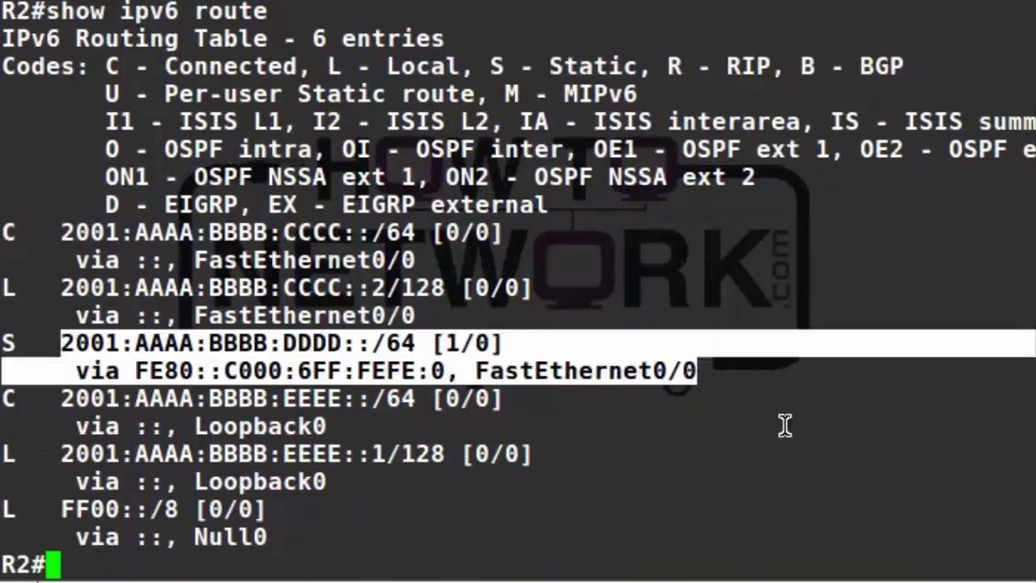